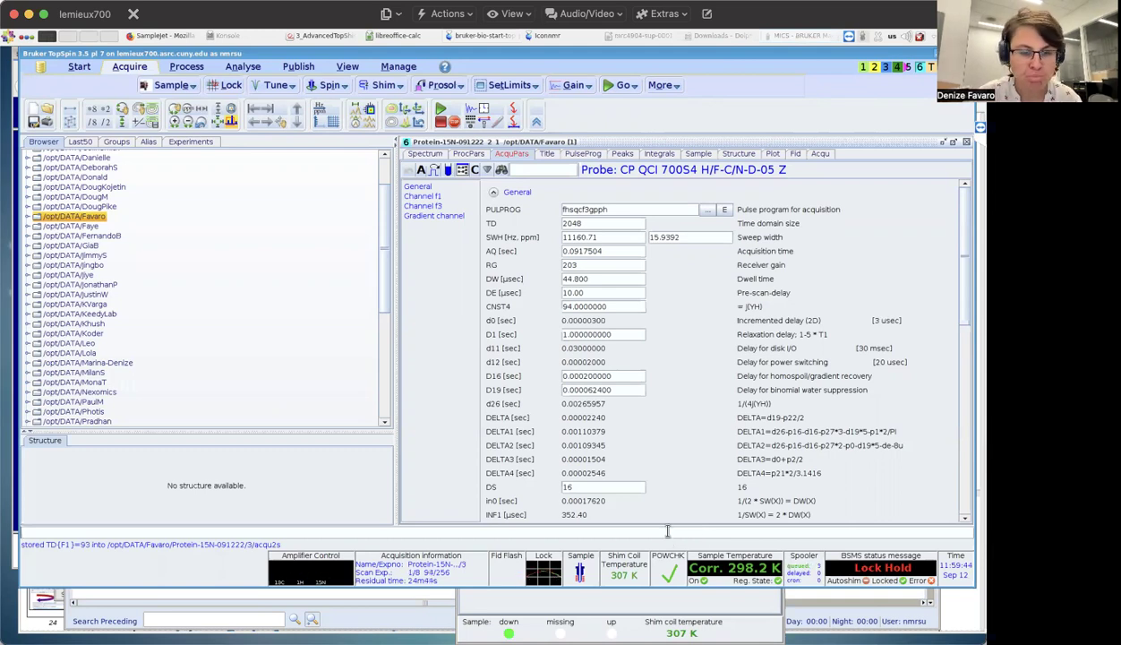
Step: Select the fhsqcf3gpph pulse program value and open Create New Dataset with edc
{"action": "type", "text": "ased"}
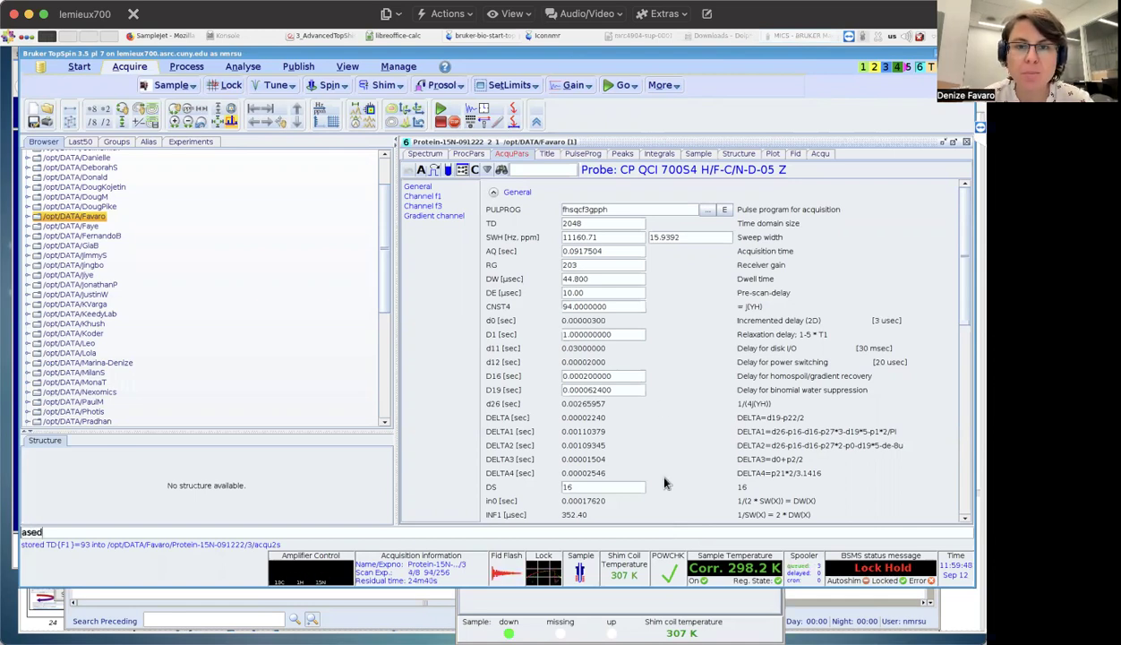
{"action": "double_click", "coordinate": [623, 209]}
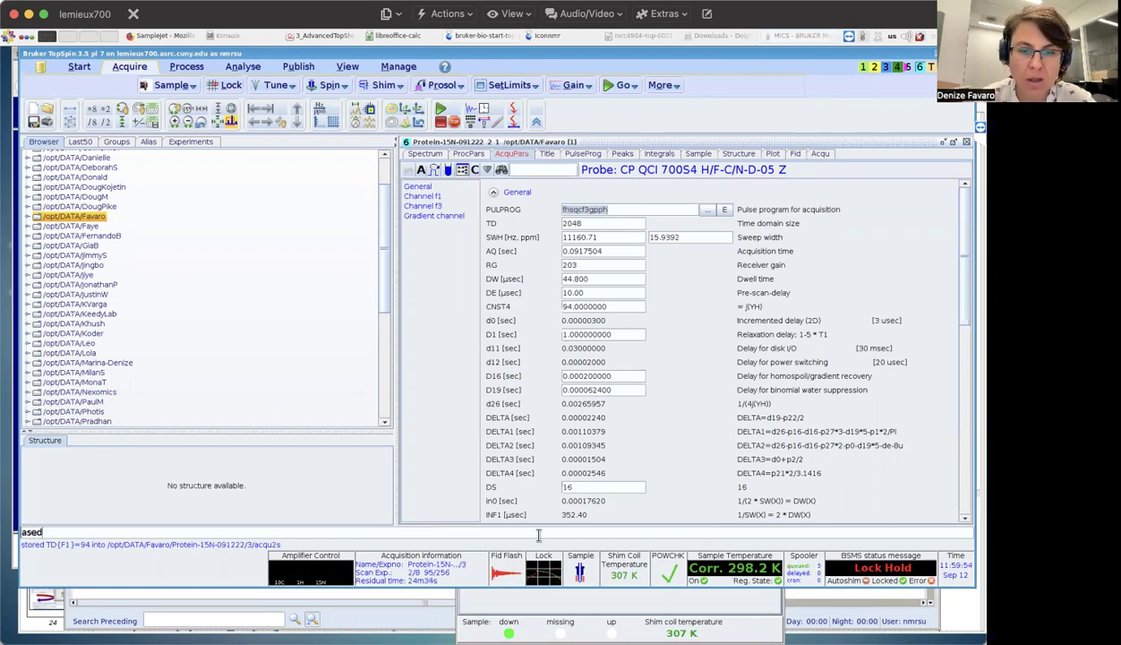
{"action": "key", "text": "BackSpace"}
{"action": "key", "text": "BackSpace"}
{"action": "key", "text": "BackSpace"}
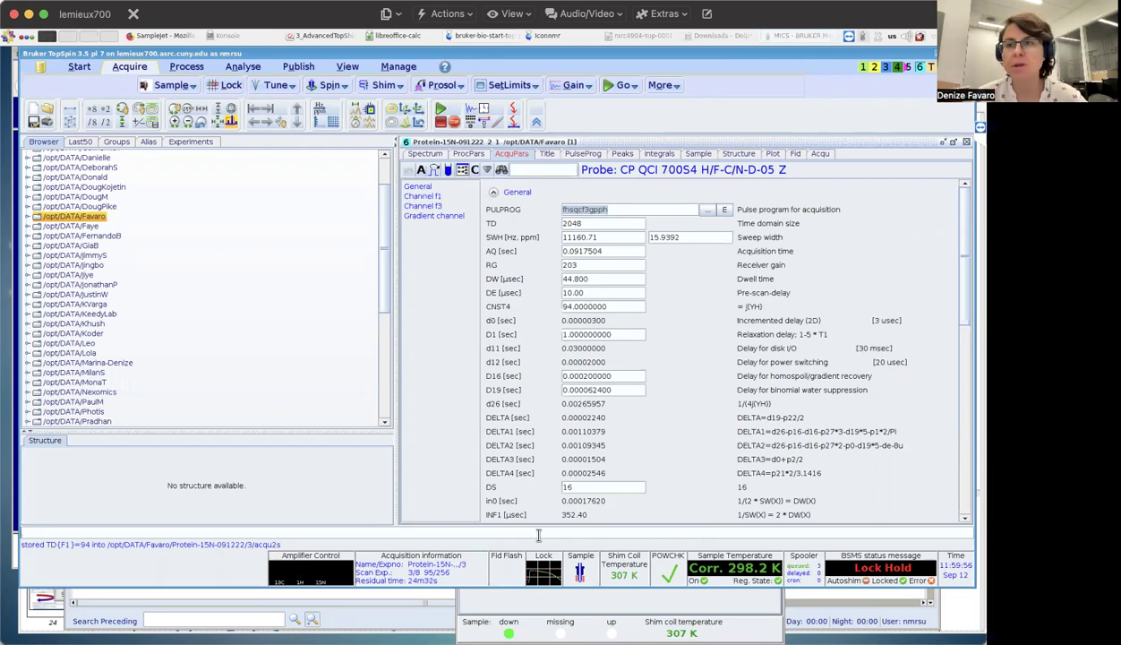
{"action": "type", "text": "edc"}
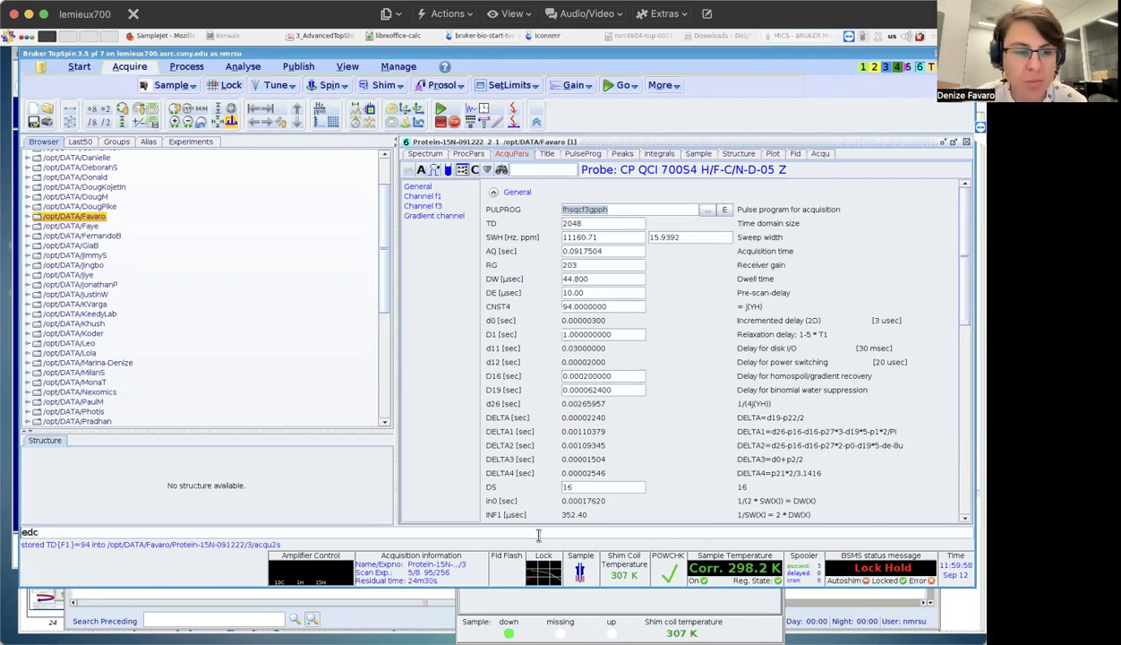
{"action": "key", "text": "Return"}
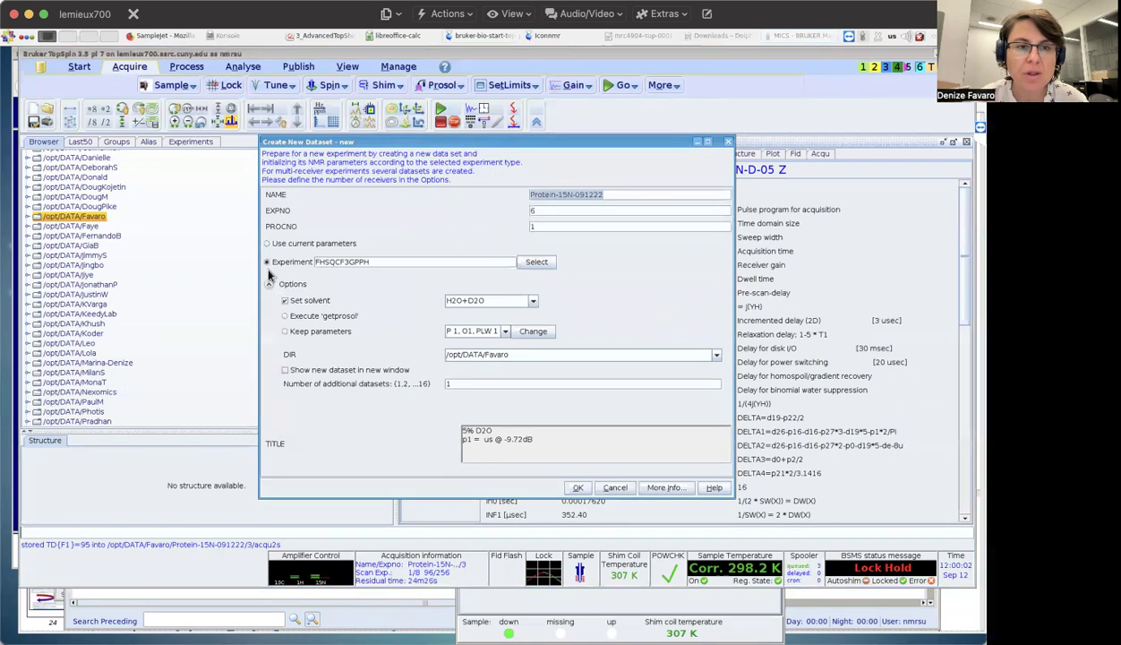
Step: Filter parameter sets with *hsqc*f3*, pick FHSQCF3GPPH, and close the list
{"action": "key", "text": "Return"}
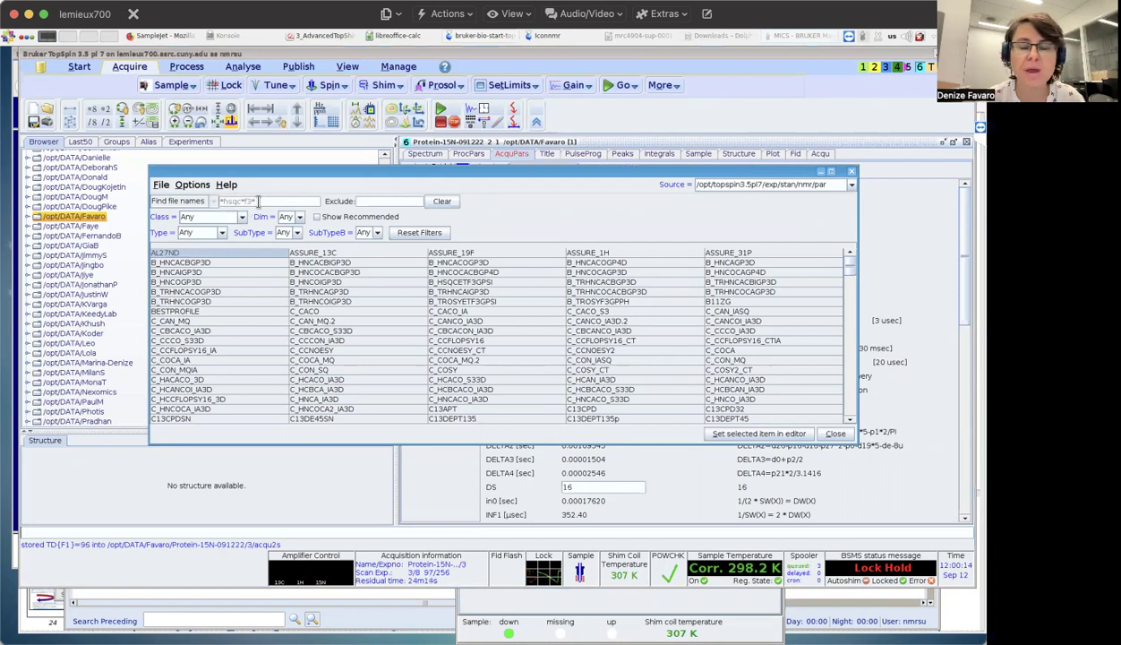
{"action": "key", "text": "Return"}
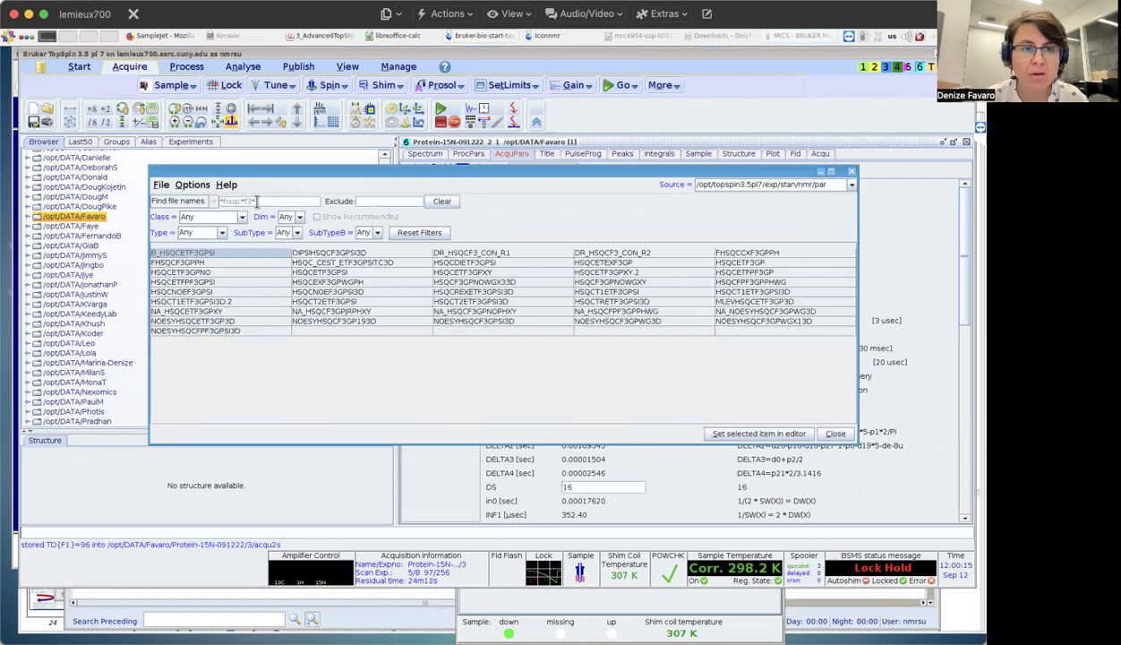
{"action": "left_click", "coordinate": [224, 263]}
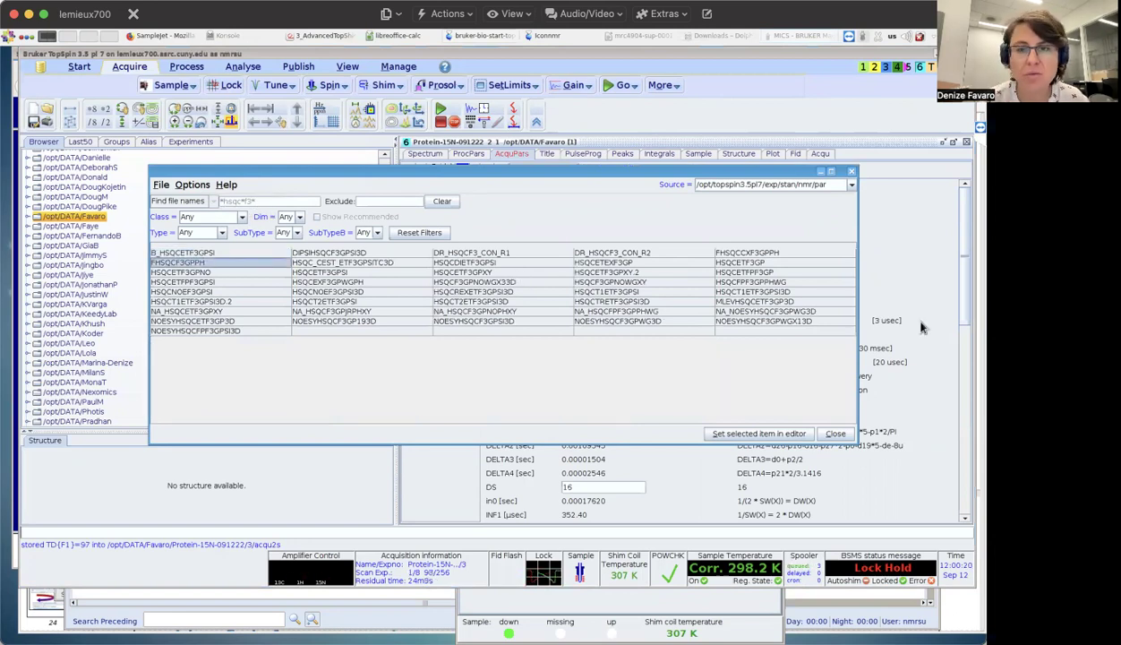
{"action": "left_click", "coordinate": [836, 433]}
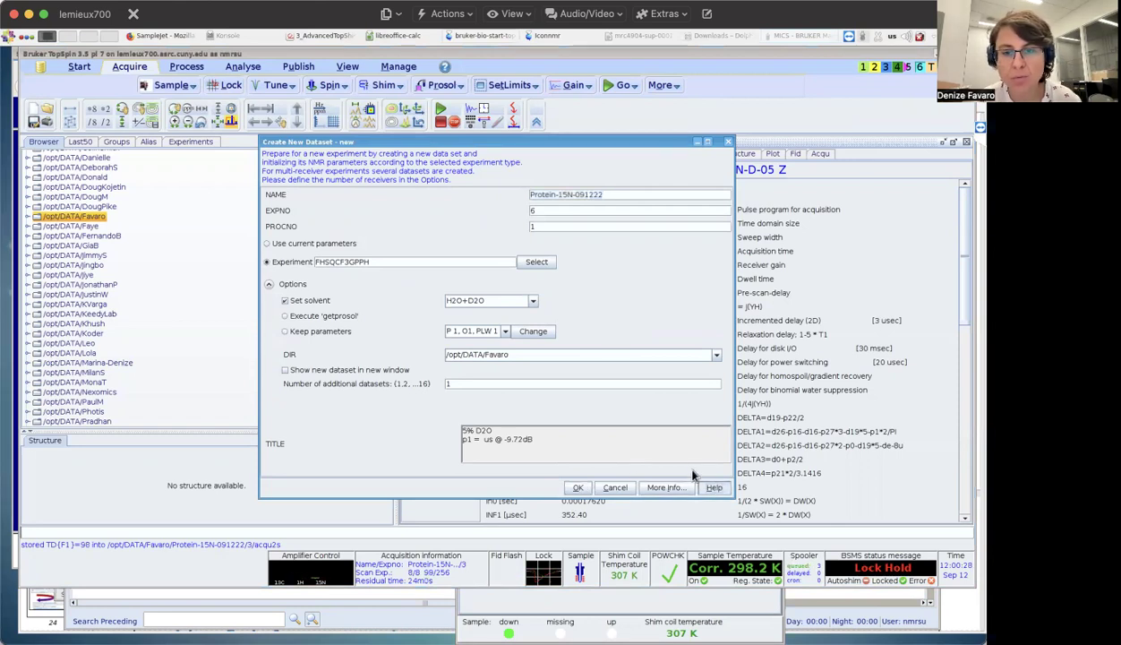
{"action": "left_click", "coordinate": [615, 487]}
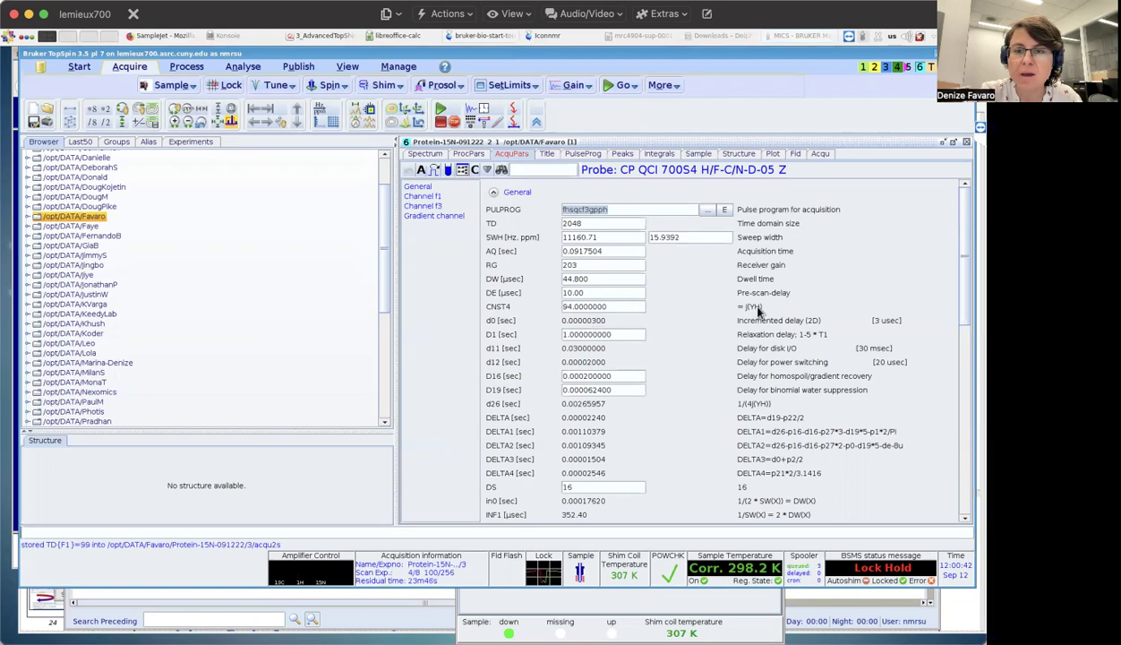
{"action": "left_click", "coordinate": [638, 305]}
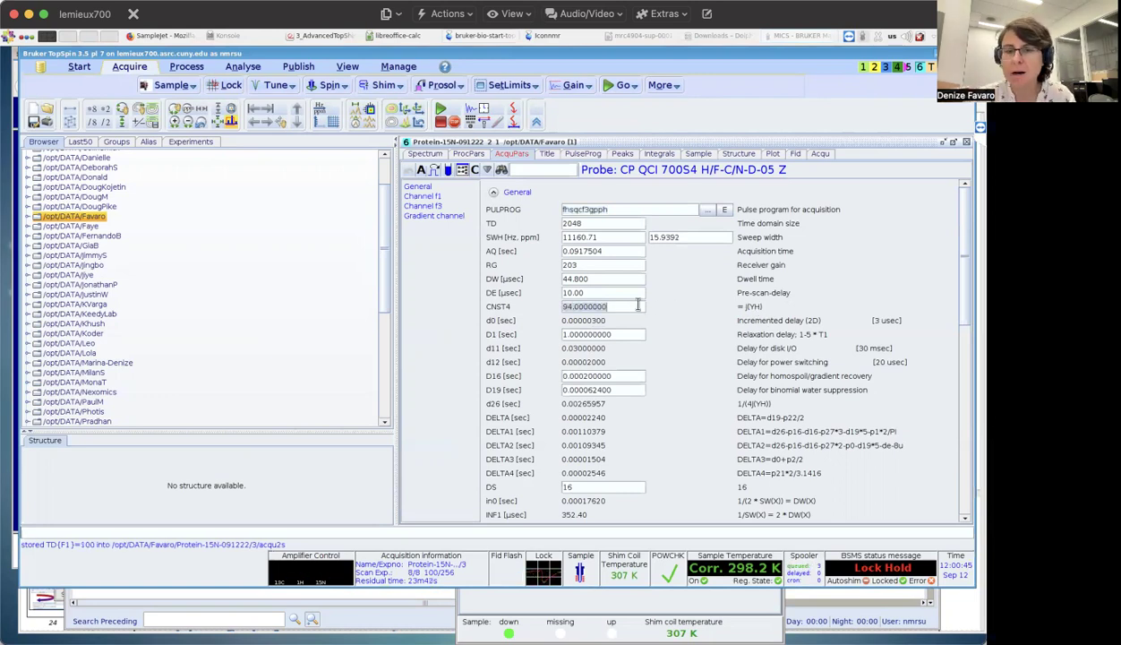
Step: Overlay experiment 2's spectra 1001 and 1002, zoomed to about 10.4–7.1 ppm
{"action": "left_click", "coordinate": [28, 216]}
{"action": "left_click", "coordinate": [39, 217]}
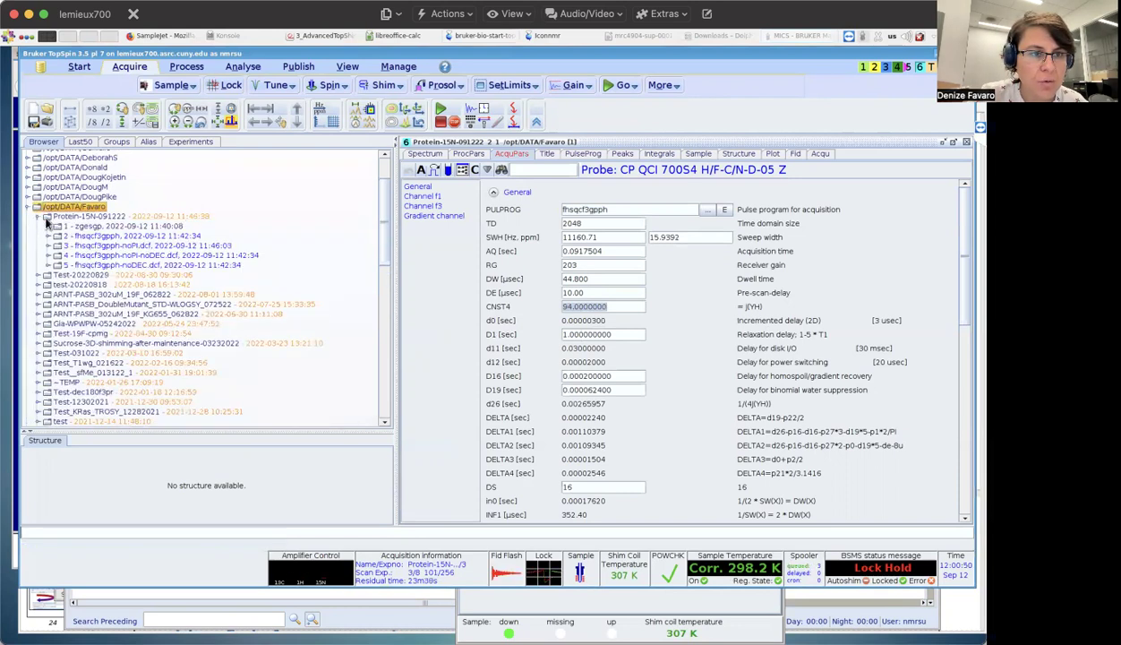
{"action": "left_click", "coordinate": [50, 236]}
{"action": "double_click", "coordinate": [82, 255]}
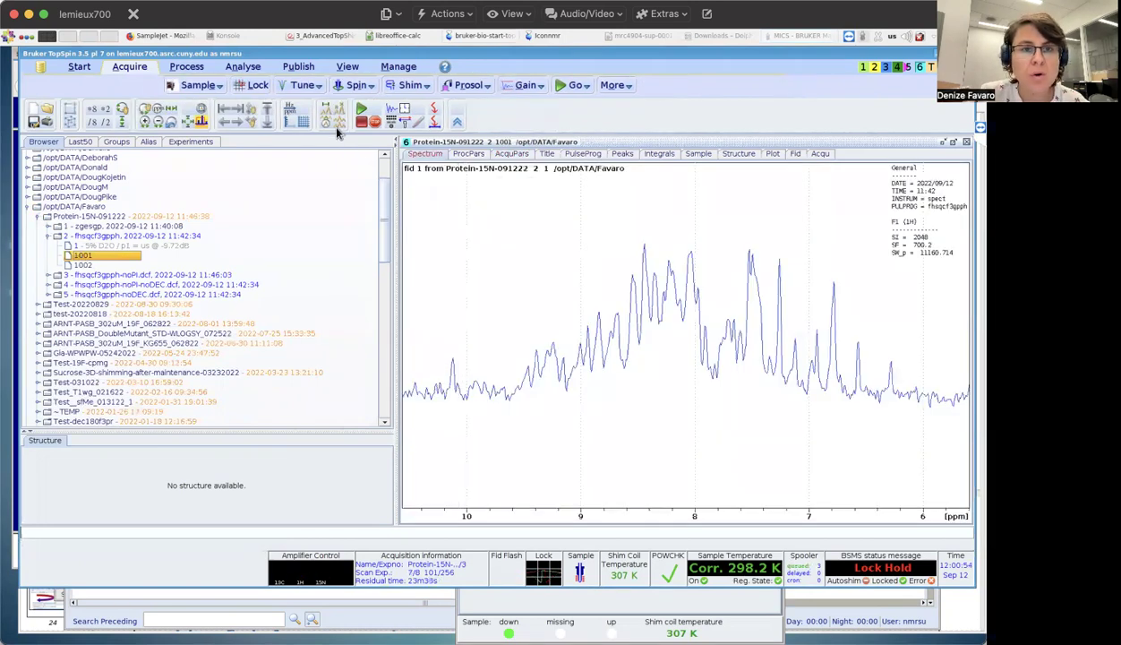
{"action": "left_click", "coordinate": [337, 125]}
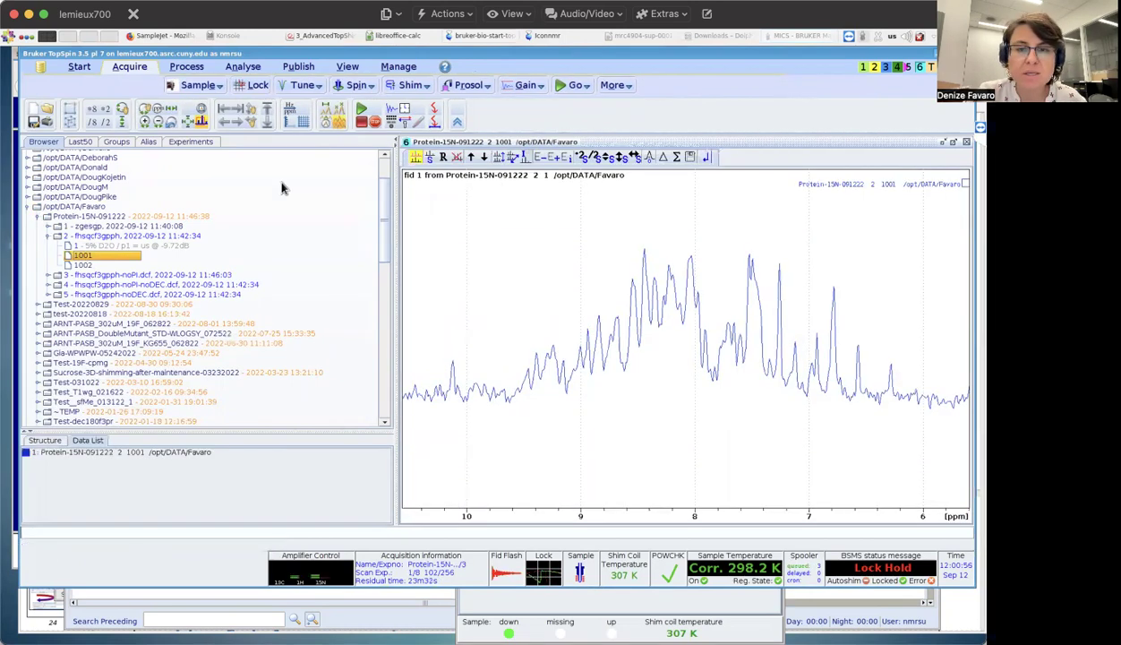
{"action": "left_click", "coordinate": [81, 266]}
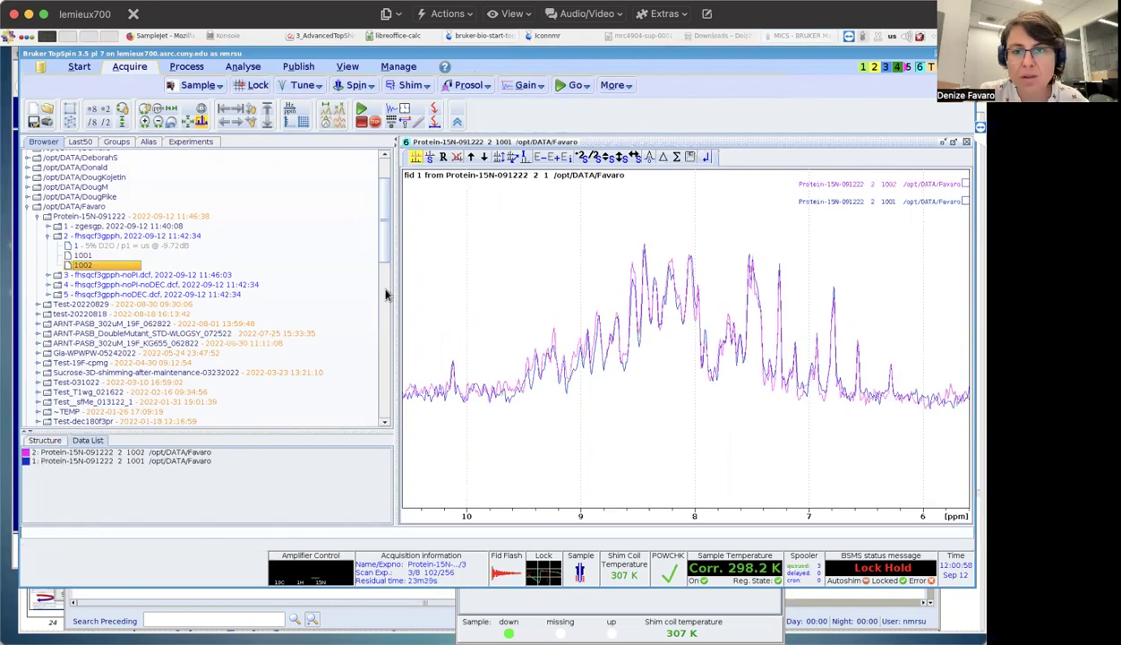
{"action": "left_click_drag", "start_coordinate": [629, 335], "coordinate": [792, 357]}
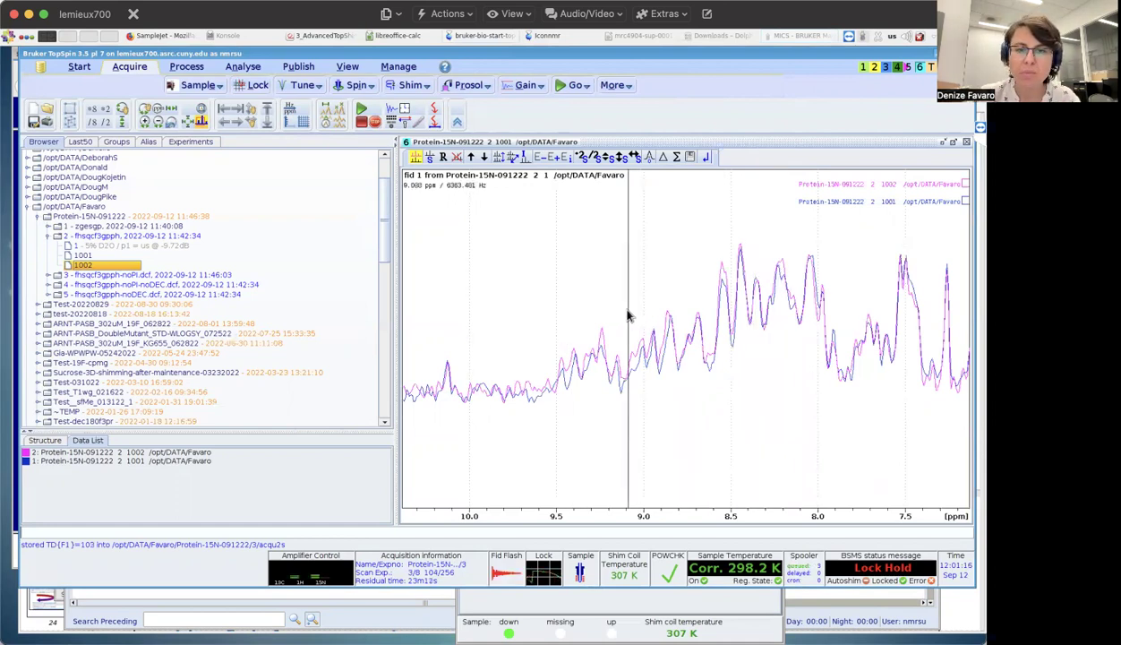
Step: Leave the overlay, load the 2D HSQC (procno 1) and show its acquisition parameters
{"action": "left_click", "coordinate": [705, 157]}
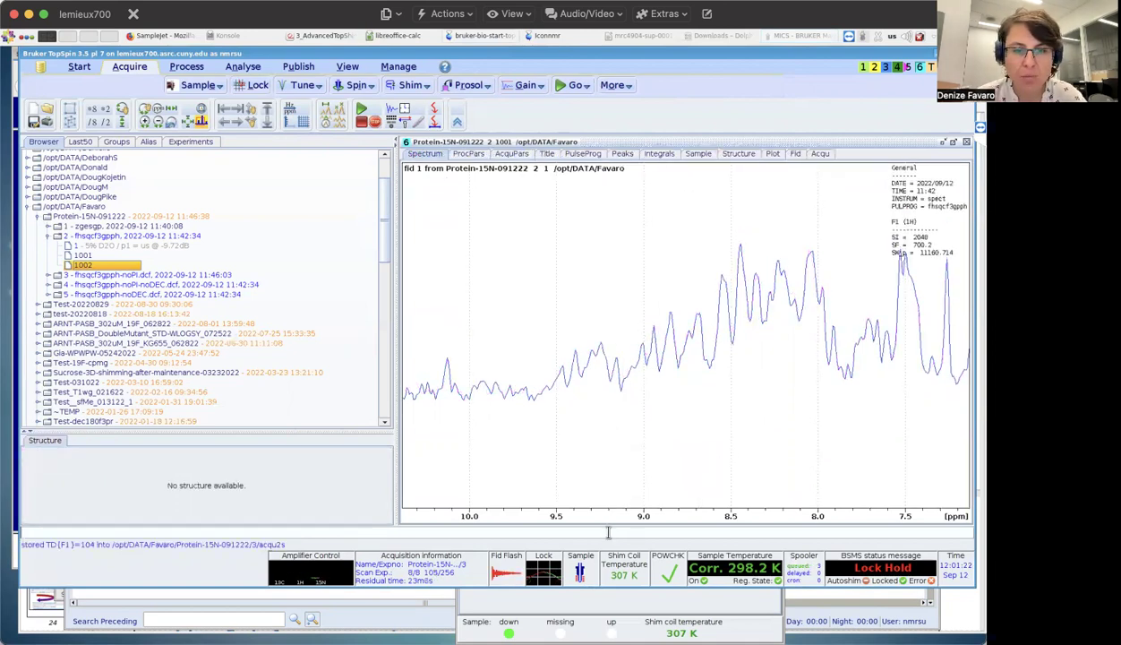
{"action": "type", "text": "rep 1"}
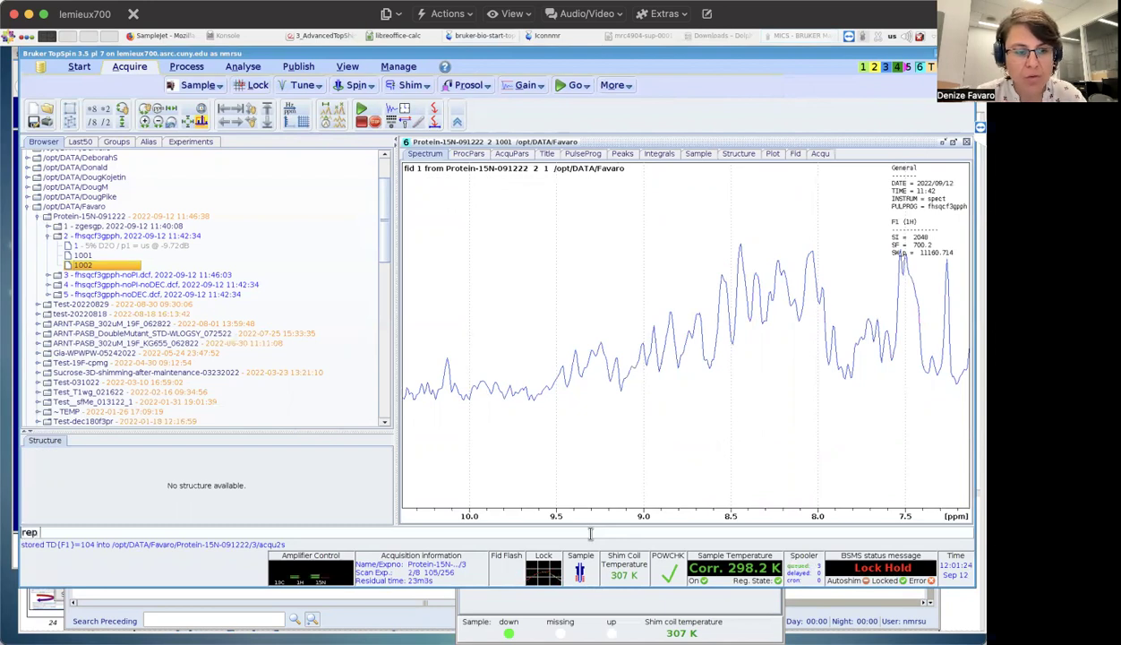
{"action": "key", "text": "Return"}
{"action": "type", "text": "ased"}
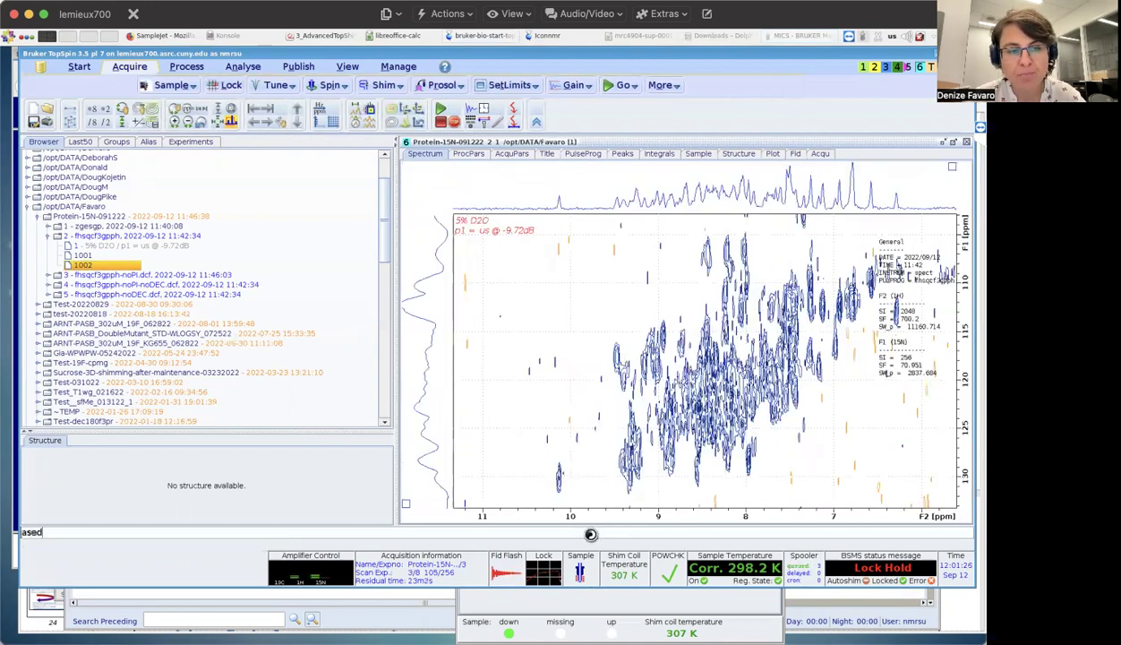
{"action": "key", "text": "Return"}
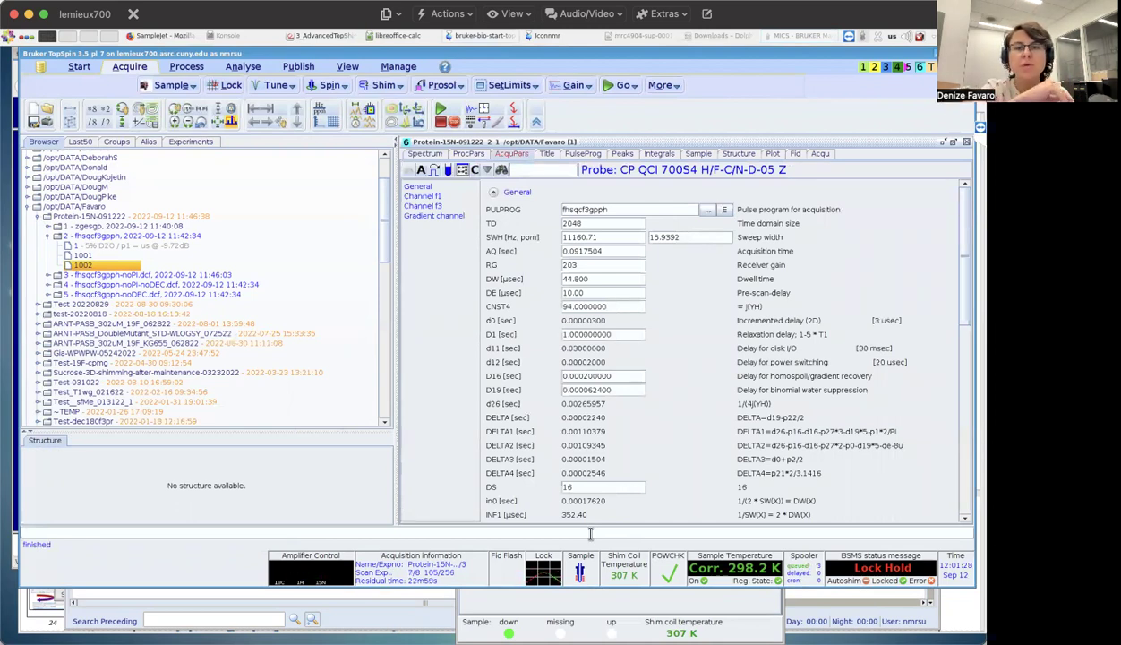
{"action": "double_click", "coordinate": [618, 305]}
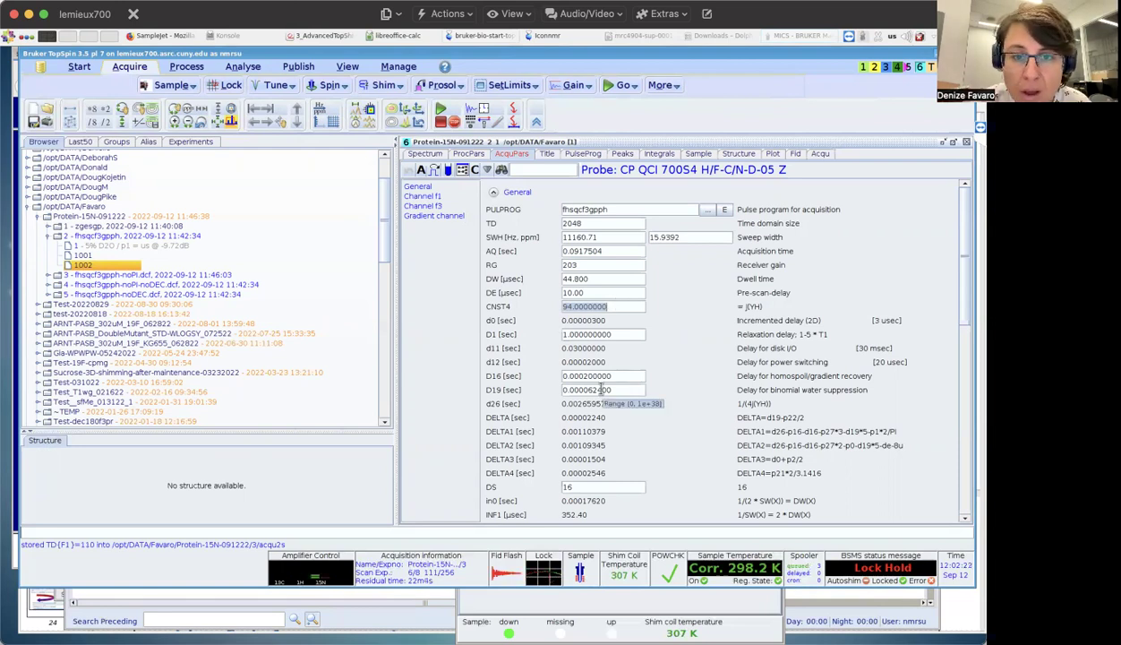
{"action": "left_click", "coordinate": [627, 335]}
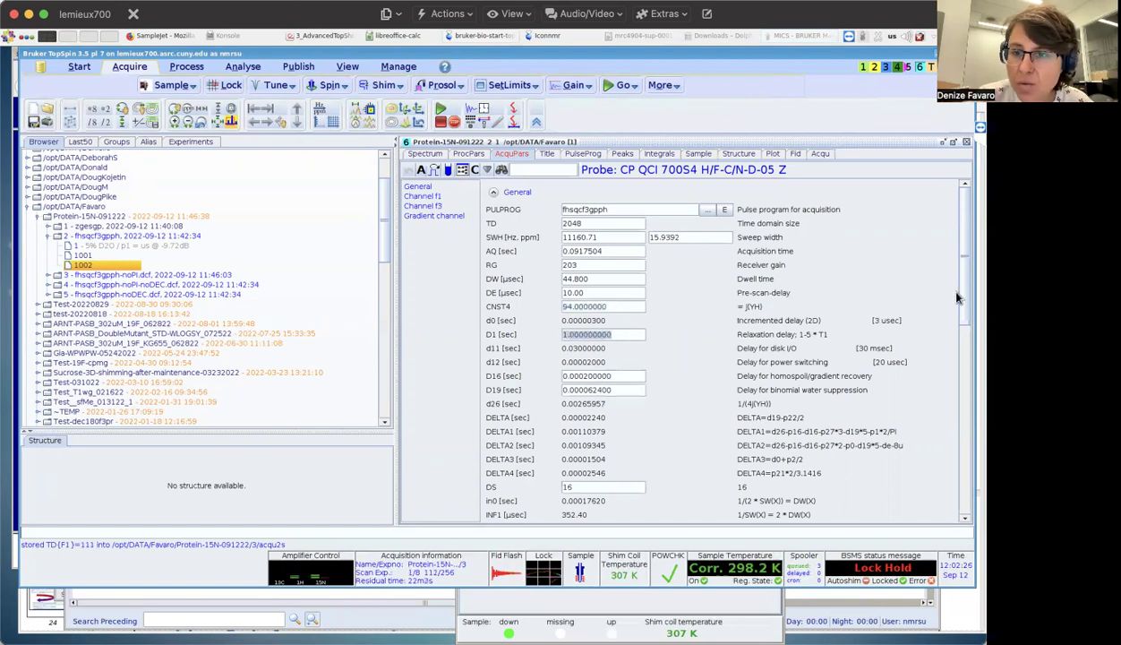
{"action": "scroll", "coordinate": [967, 299], "scroll_direction": "down", "scroll_amount": 5}
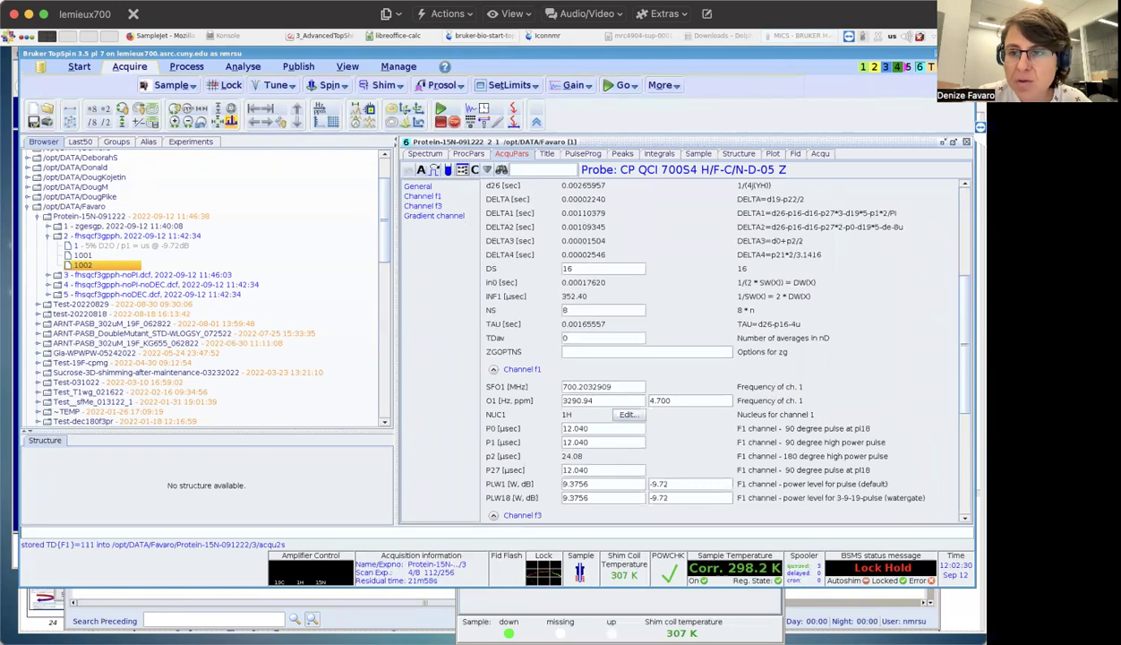
{"action": "scroll", "coordinate": [842, 257], "scroll_direction": "up", "scroll_amount": 1}
Step: Show the fhsqcf3gpph pulse program text and open its graphical sequence display
{"action": "left_click", "coordinate": [582, 153]}
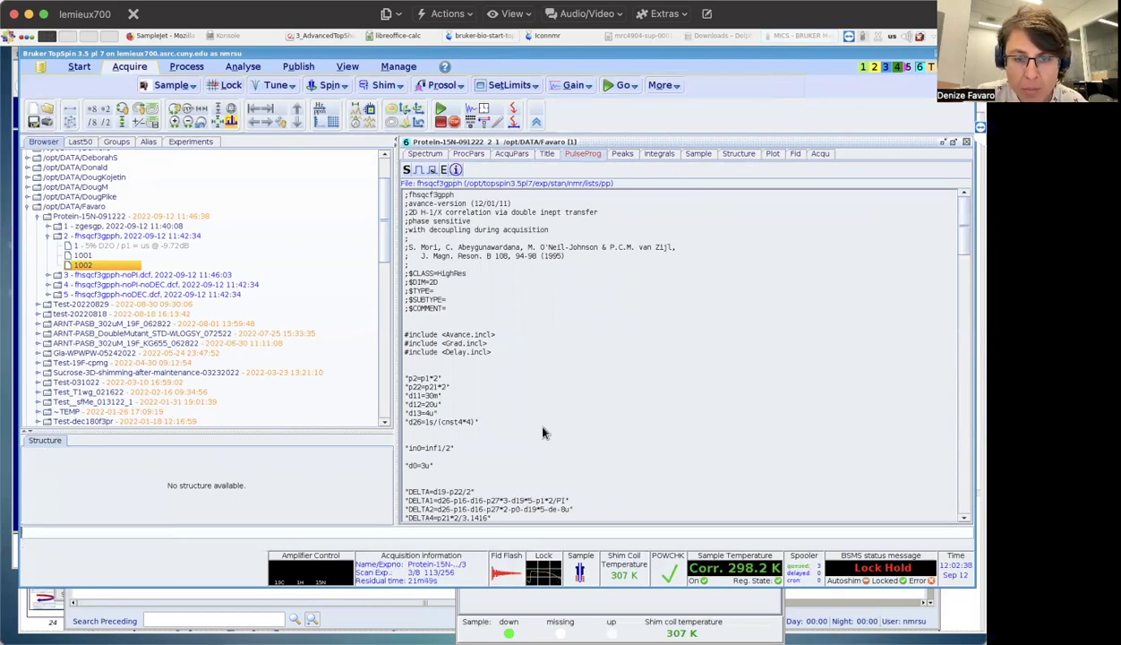
{"action": "type", "text": "ased"}
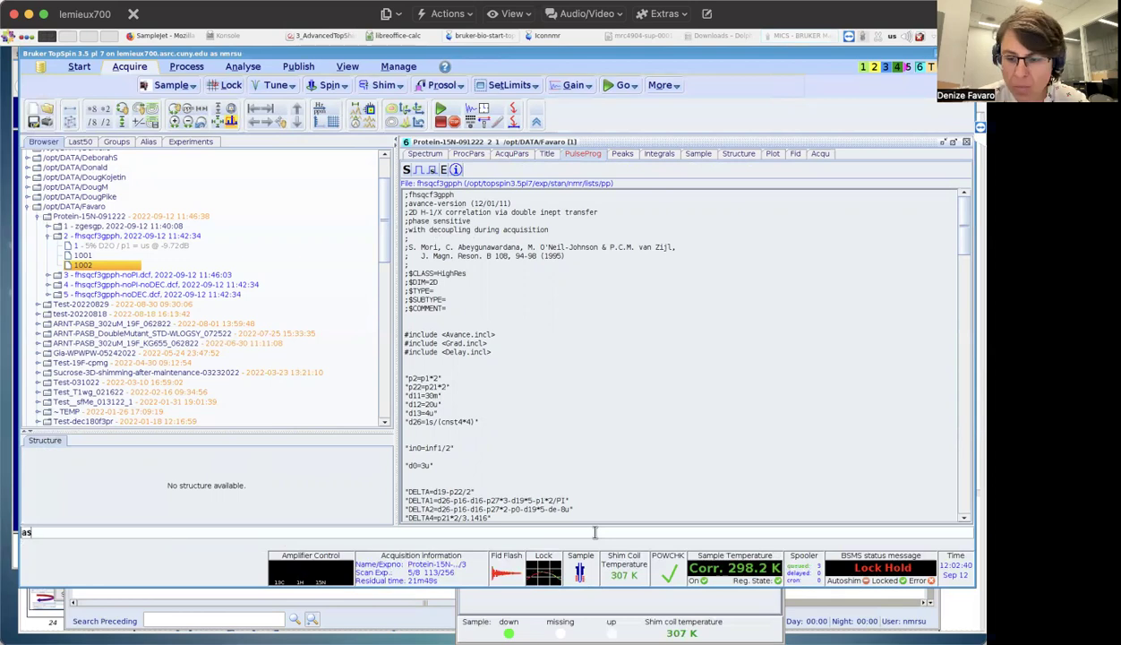
{"action": "key", "text": "Return"}
{"action": "left_click", "coordinate": [598, 159]}
{"action": "left_click", "coordinate": [434, 170]}
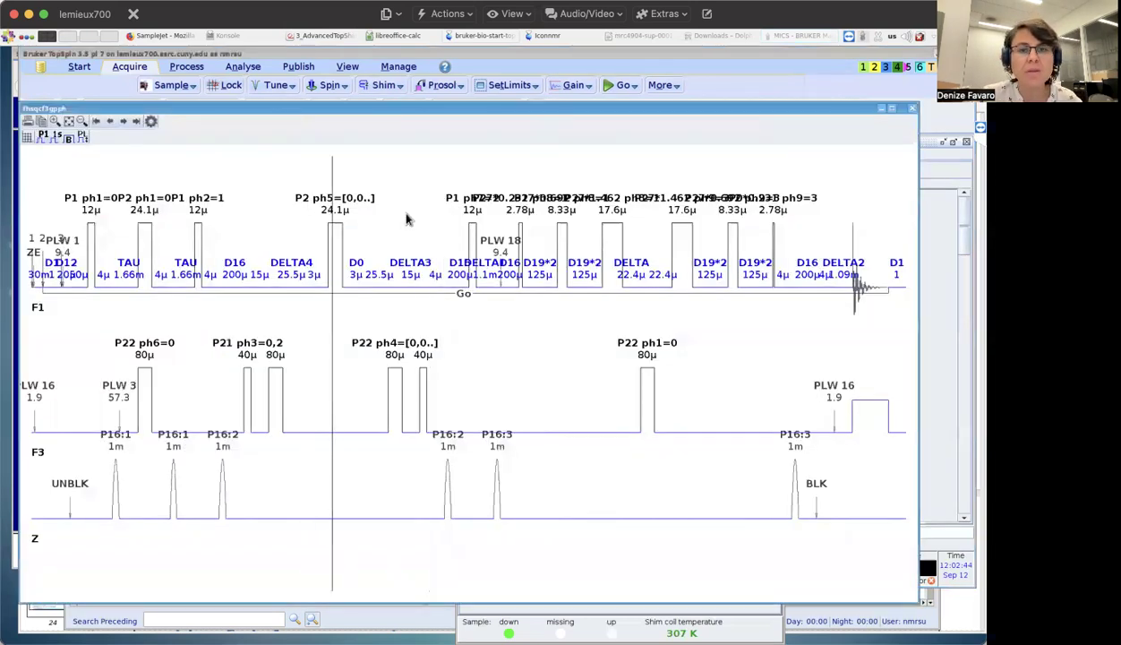
Step: Zoom into the middle and the P2 ph5 region of the sequence, then close the diagram
{"action": "left_click_drag", "start_coordinate": [396, 229], "coordinate": [704, 226]}
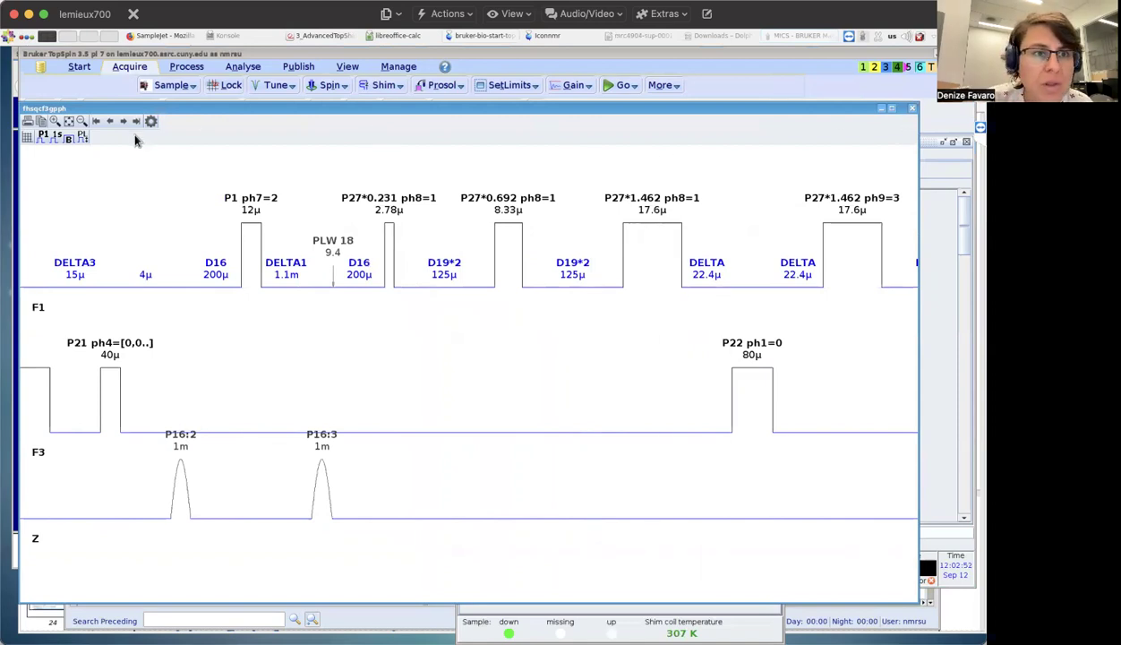
{"action": "left_click", "coordinate": [68, 121]}
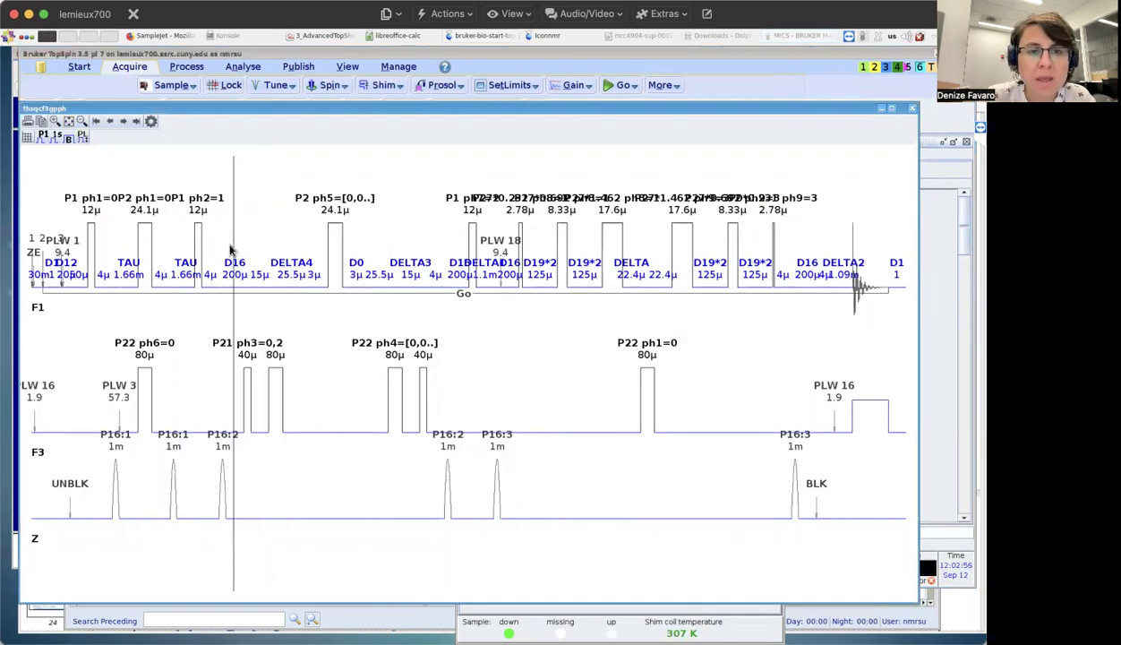
{"action": "left_click_drag", "start_coordinate": [230, 248], "coordinate": [438, 232]}
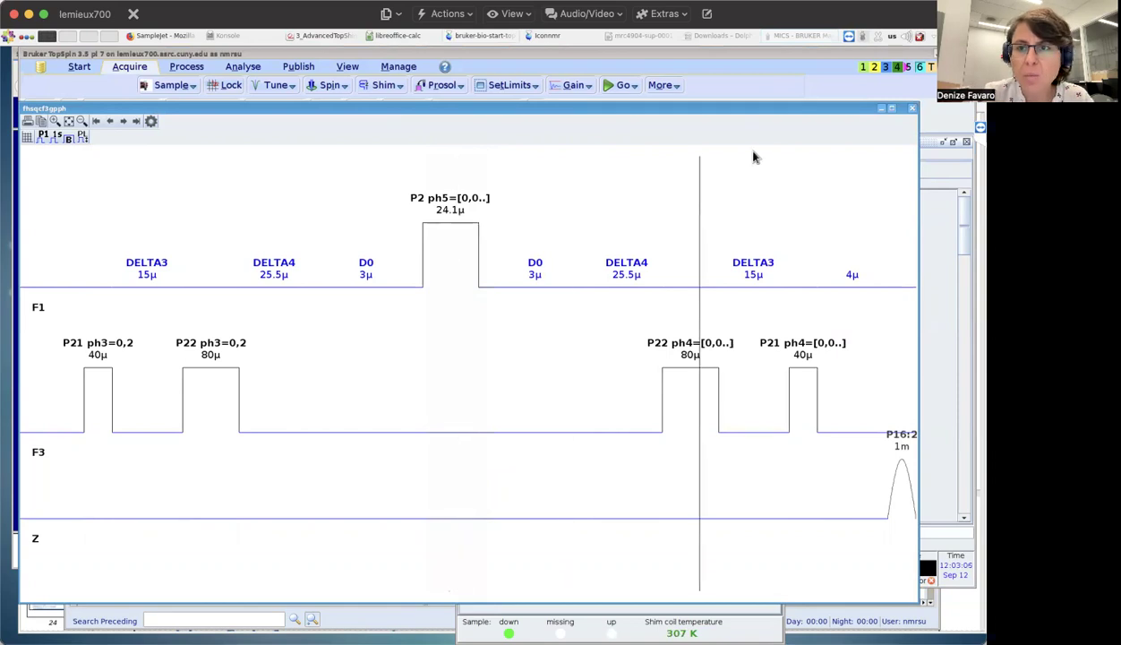
{"action": "left_click", "coordinate": [912, 109]}
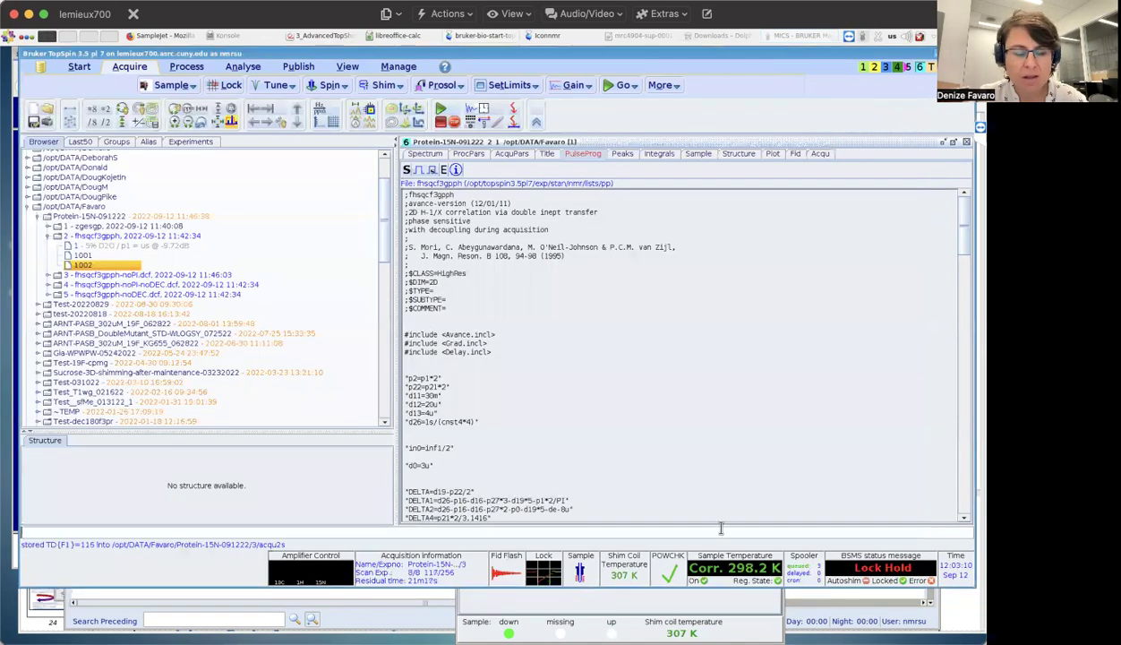
Step: Create EXPNO 6 from FHSQCF3GPPH via edc and view its acquisition parameters
{"action": "type", "text": "edc"}
{"action": "key", "text": "Return"}
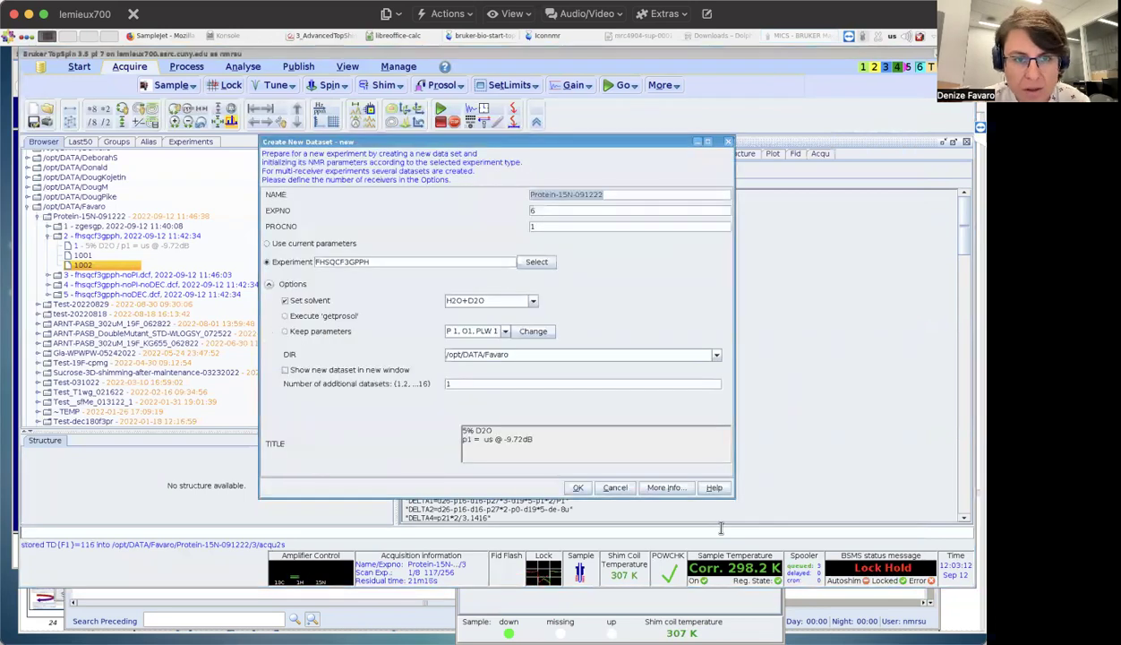
{"action": "left_click", "coordinate": [577, 489]}
{"action": "type", "text": "as"}
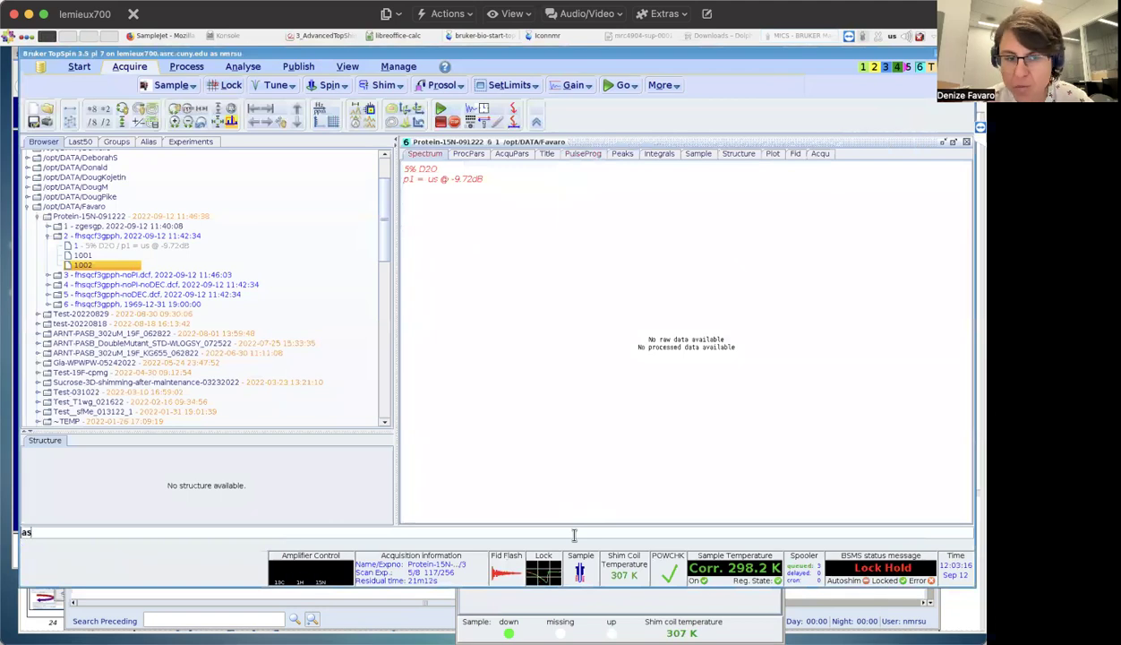
{"action": "type", "text": "ed"}
{"action": "key", "text": "Return"}
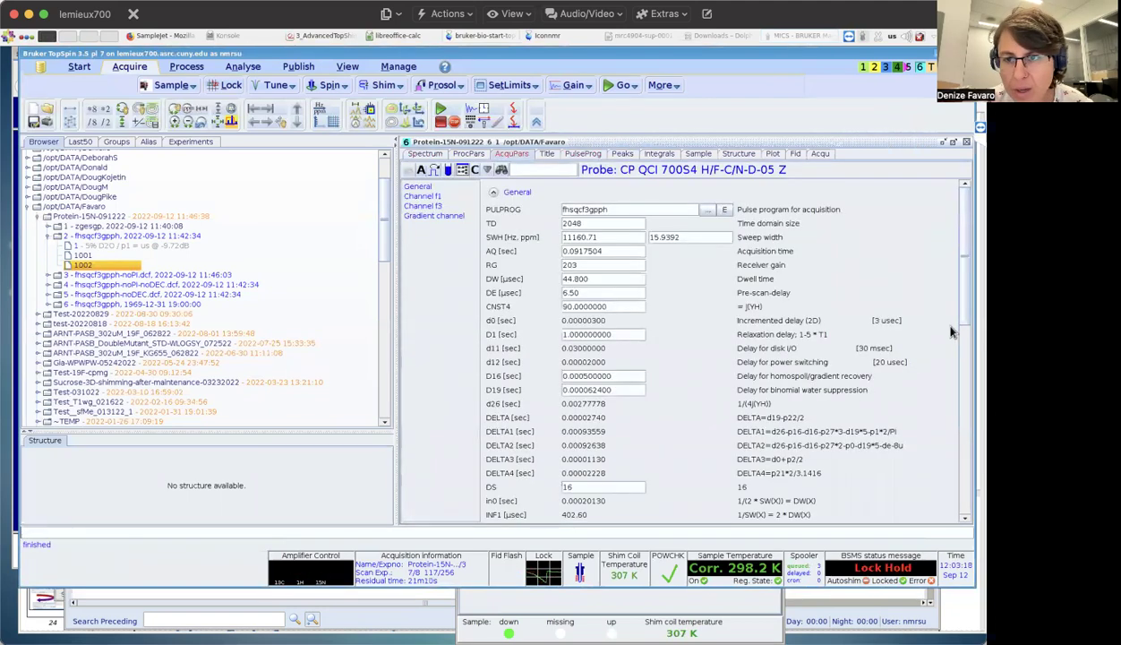
{"action": "scroll", "coordinate": [953, 341], "scroll_direction": "down", "scroll_amount": 5}
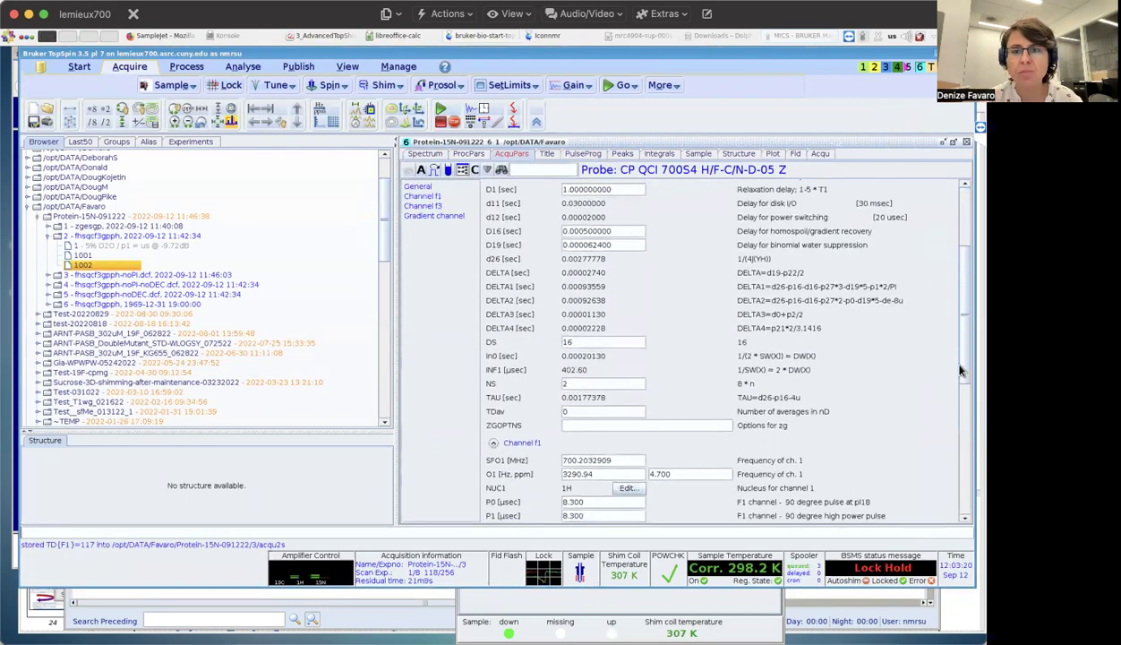
{"action": "scroll", "coordinate": [960, 370], "scroll_direction": "up", "scroll_amount": 1}
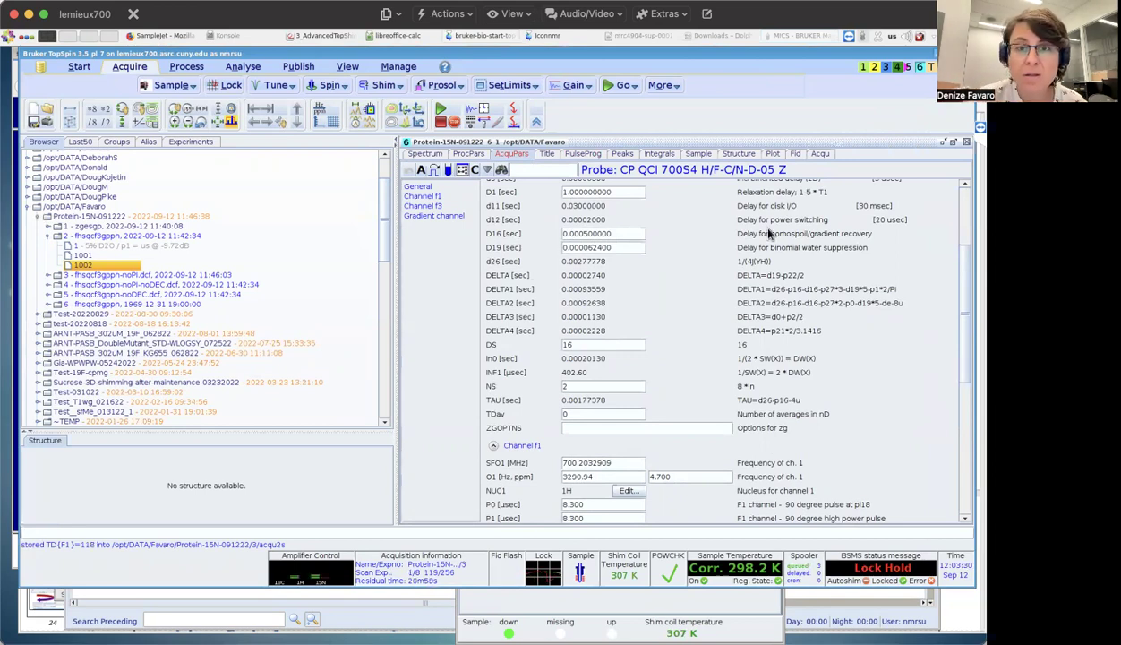
Step: Copy the -DLABEL_CN option from the pulse program comments
{"action": "left_click", "coordinate": [583, 153]}
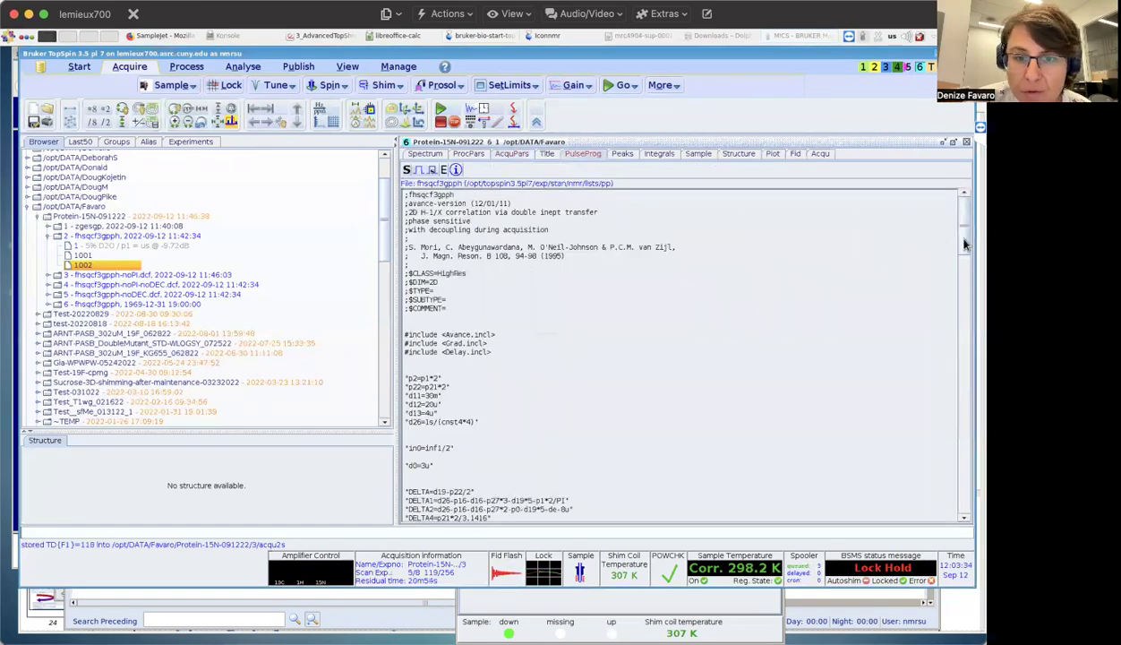
{"action": "scroll", "coordinate": [949, 295], "scroll_direction": "down", "scroll_amount": 15}
{"action": "scroll", "coordinate": [958, 330], "scroll_direction": "up", "scroll_amount": 5}
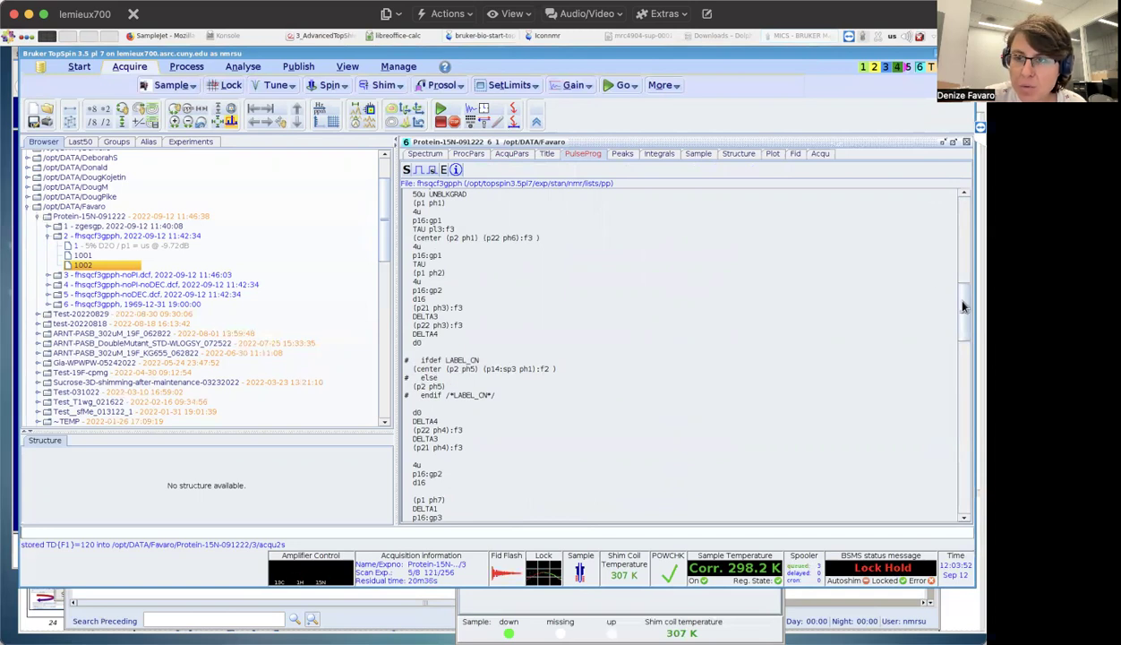
{"action": "left_click_drag", "start_coordinate": [962, 306], "coordinate": [966, 491]}
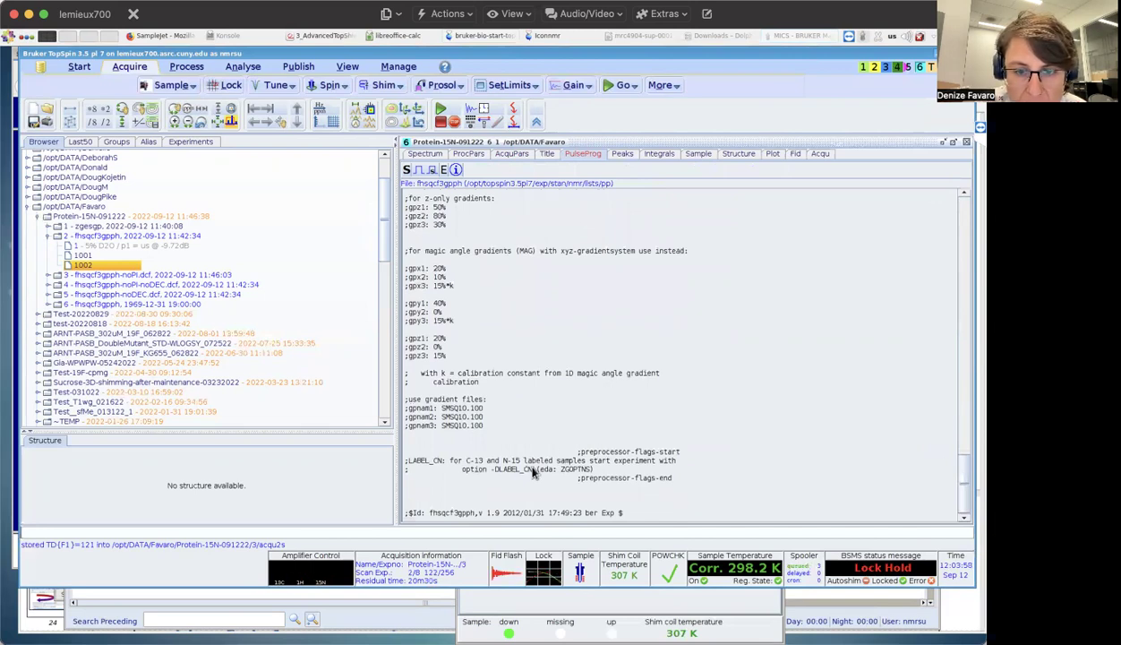
{"action": "left_click_drag", "start_coordinate": [533, 469], "coordinate": [488, 470]}
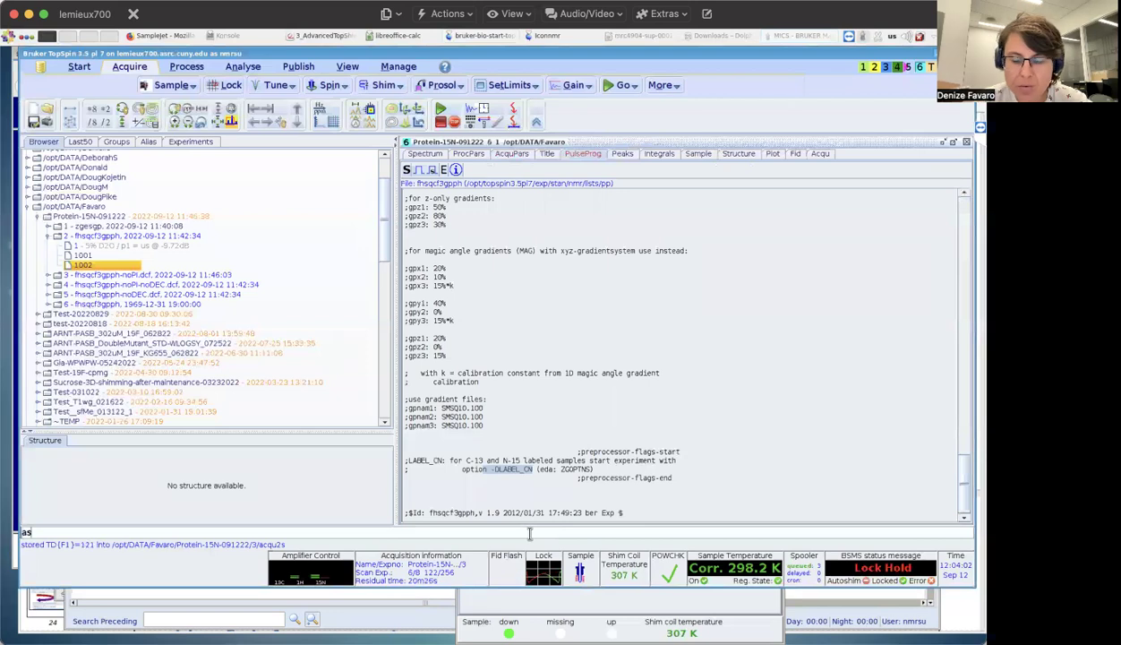
Step: Briefly view the pulse sequence diagram and close it
{"action": "key", "text": "Return"}
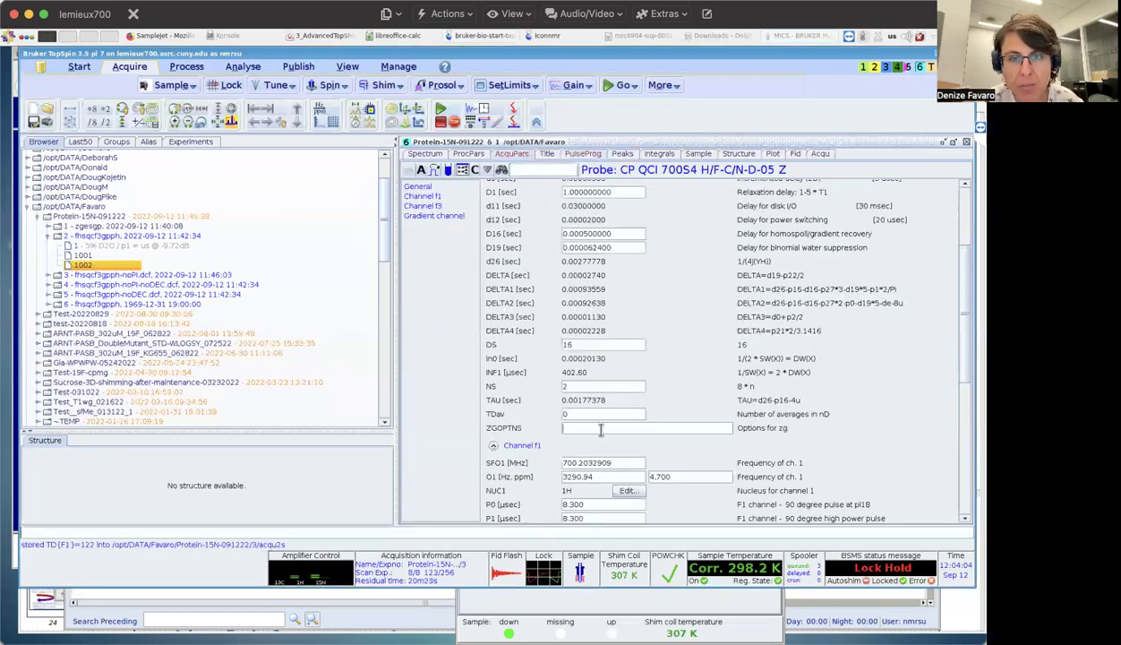
{"action": "left_click", "coordinate": [573, 153]}
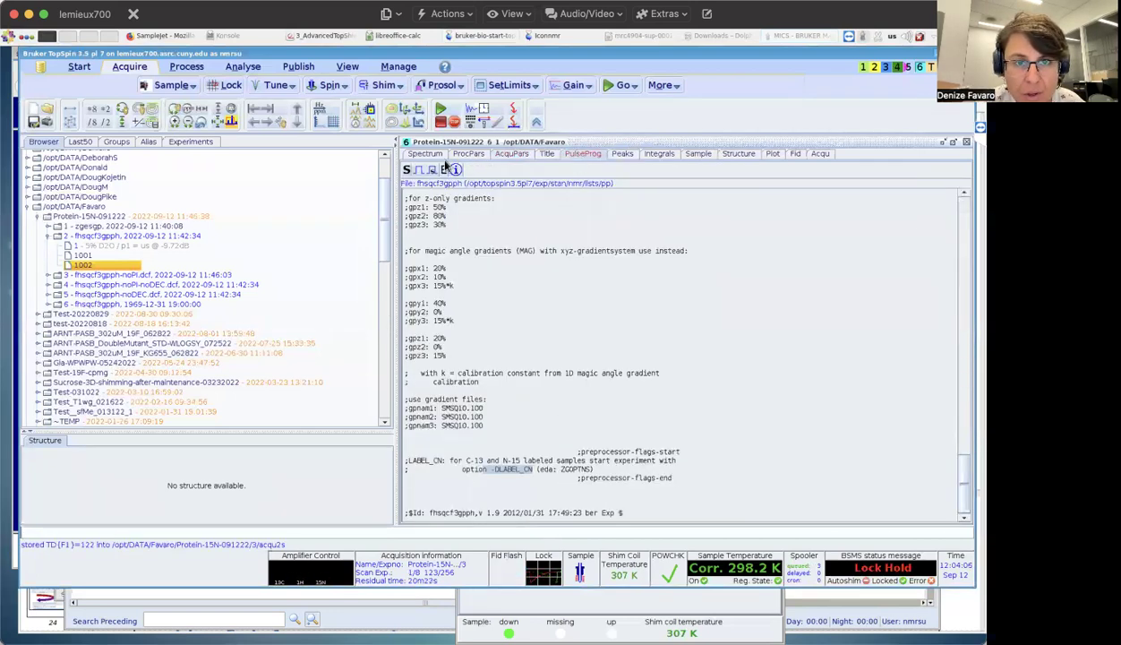
{"action": "left_click", "coordinate": [418, 169]}
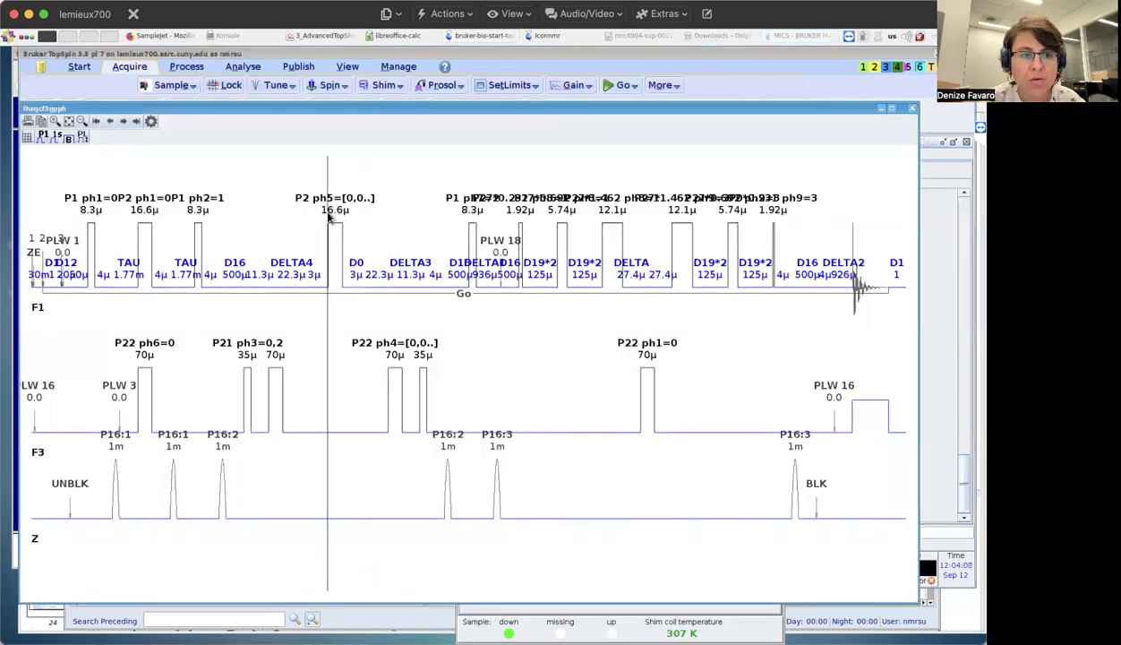
{"action": "left_click", "coordinate": [911, 111]}
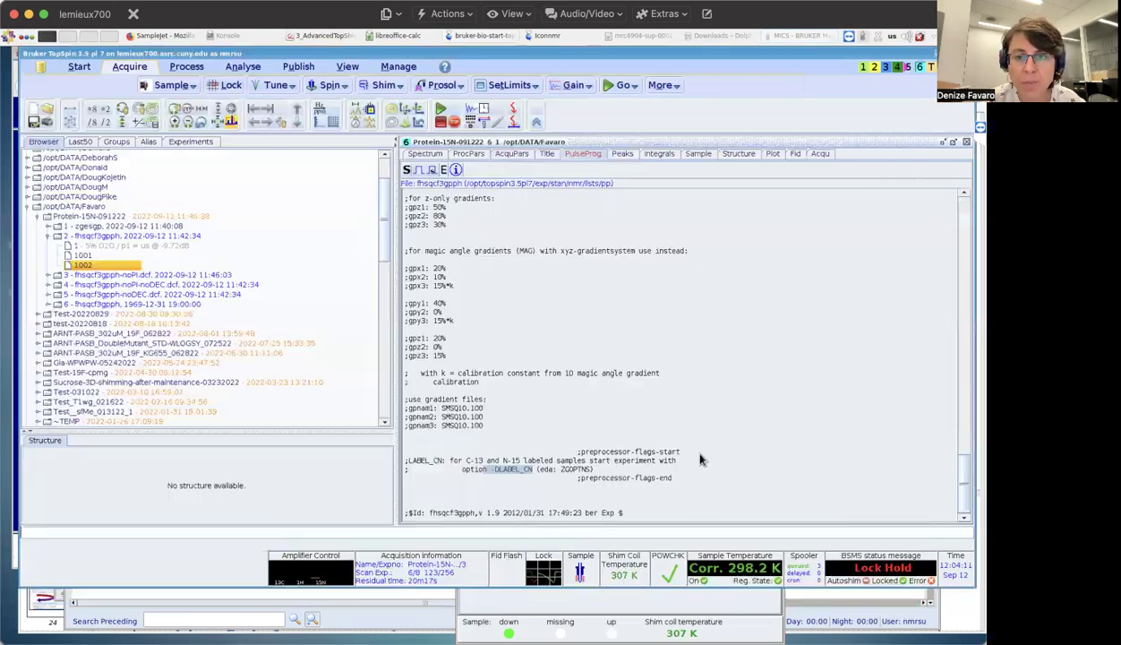
Step: Paste -DLABEL_CN into ZGOPTNS and delete the stray n
{"action": "left_click", "coordinate": [688, 531]}
{"action": "type", "text": "ased"}
{"action": "key", "text": "Return"}
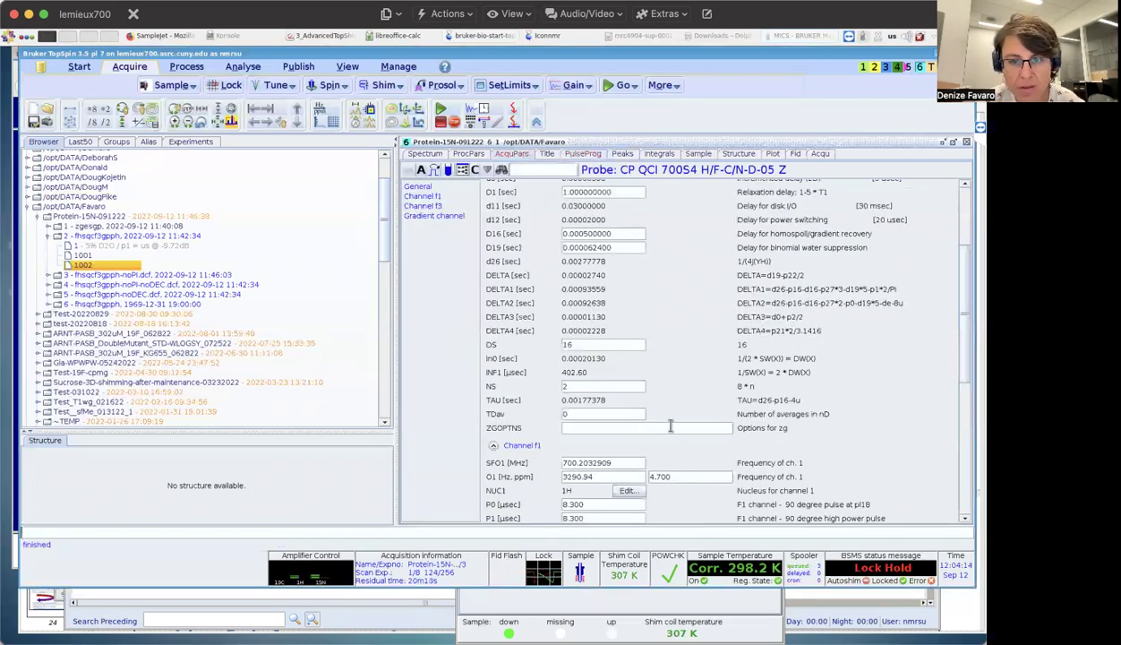
{"action": "left_click", "coordinate": [670, 426]}
{"action": "type", "text": "n -DLABEL_CN"}
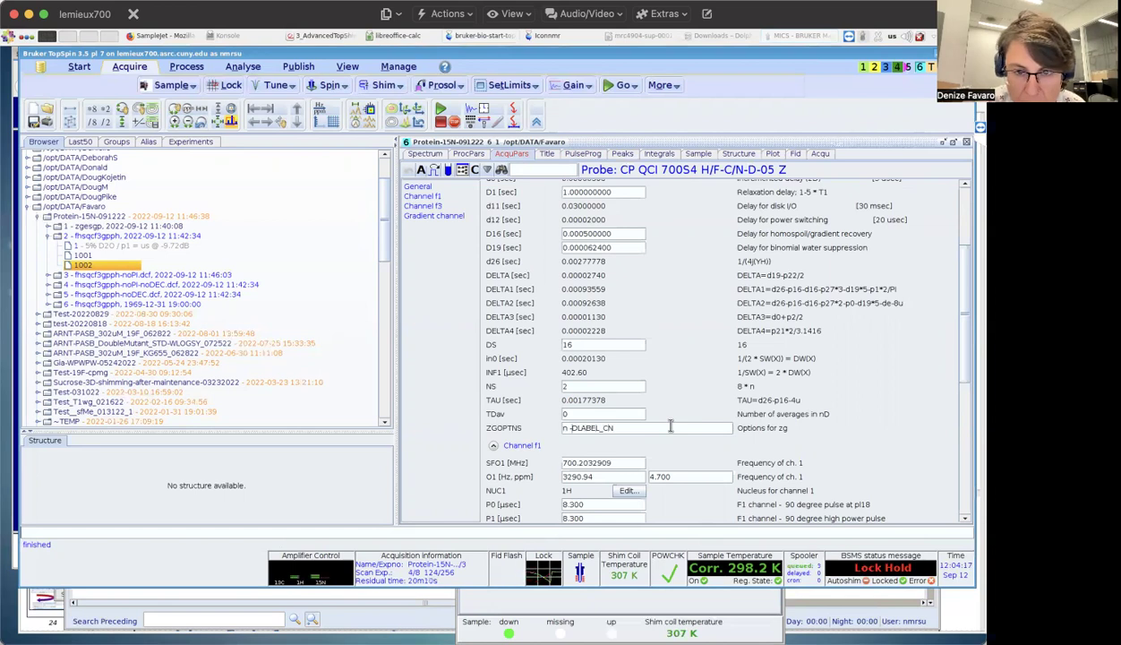
{"action": "key", "text": "BackSpace"}
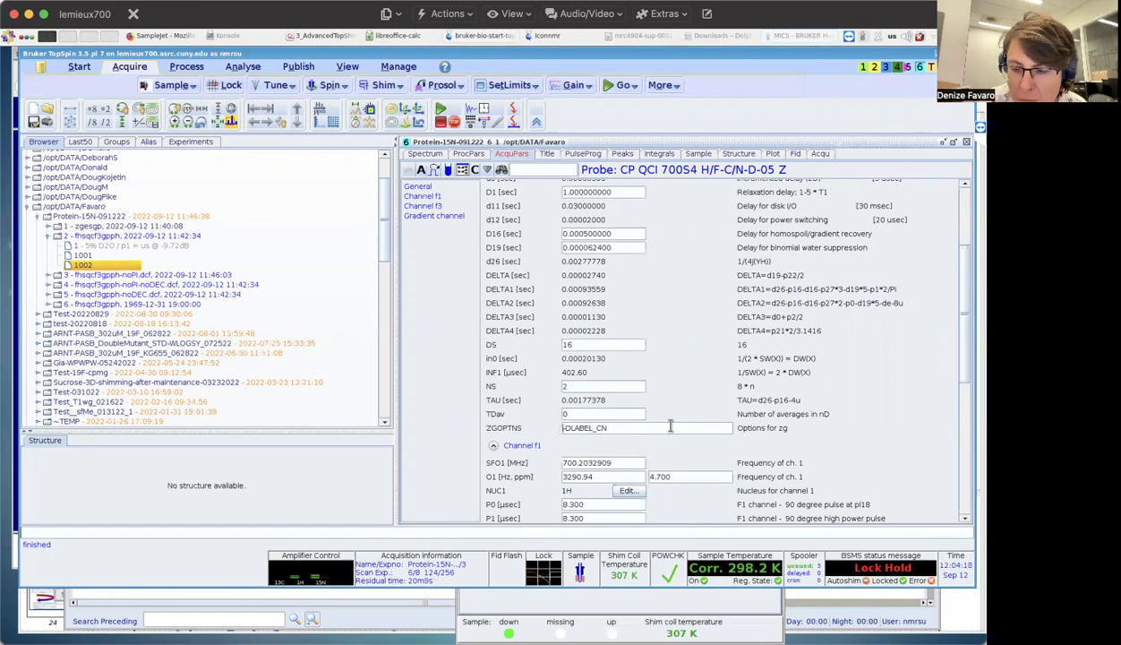
Step: Compare the pulse program text with the acquisition parameters
{"action": "scroll", "coordinate": [663, 394], "scroll_direction": "up", "scroll_amount": 5}
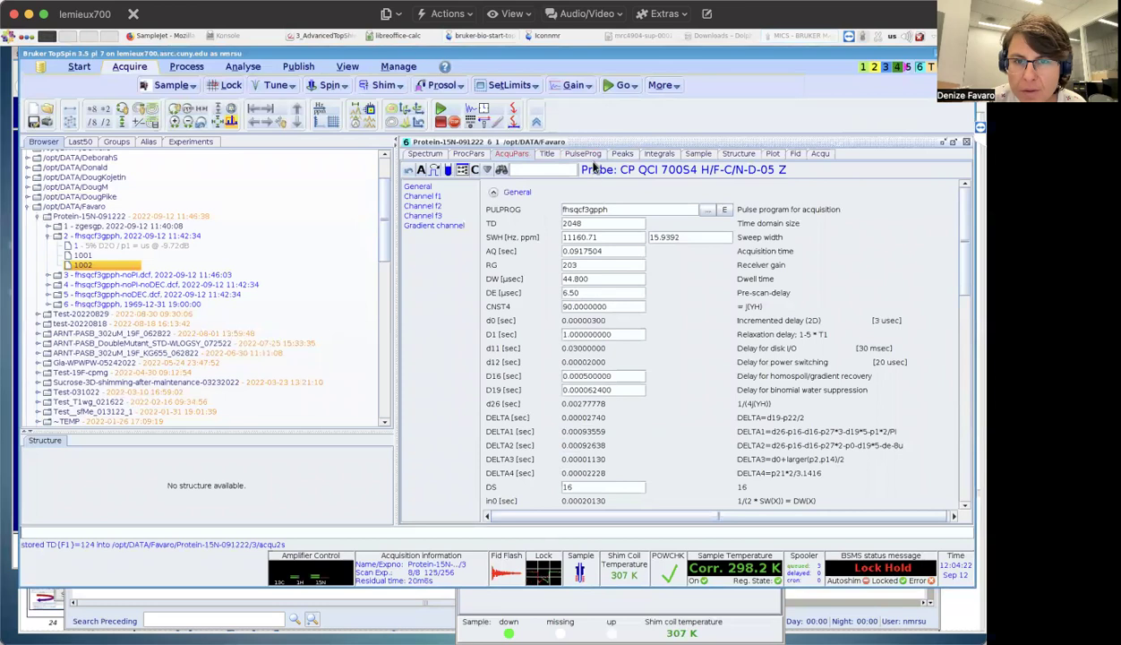
{"action": "left_click", "coordinate": [582, 153]}
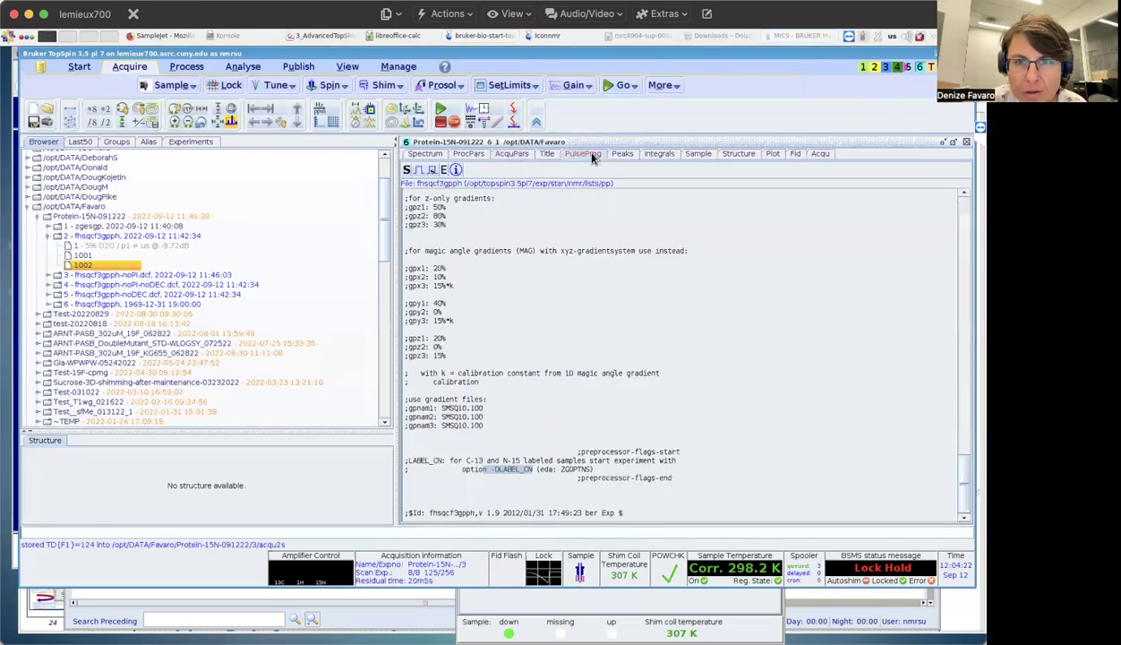
{"action": "left_click", "coordinate": [511, 153]}
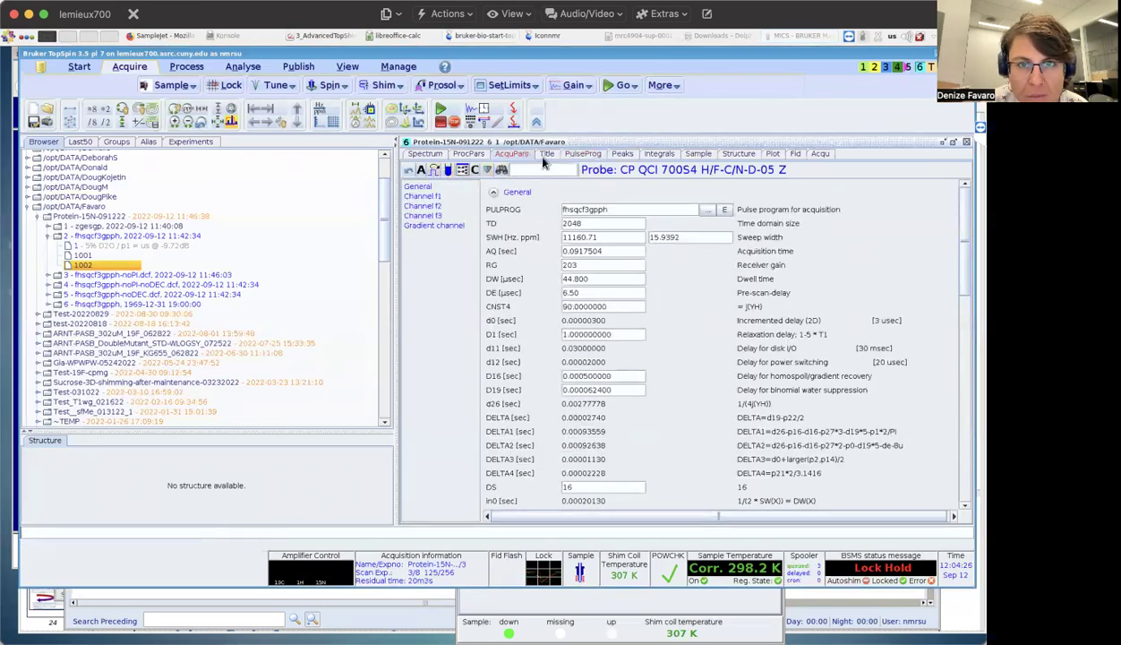
{"action": "left_click", "coordinate": [580, 153]}
{"action": "left_click", "coordinate": [420, 171]}
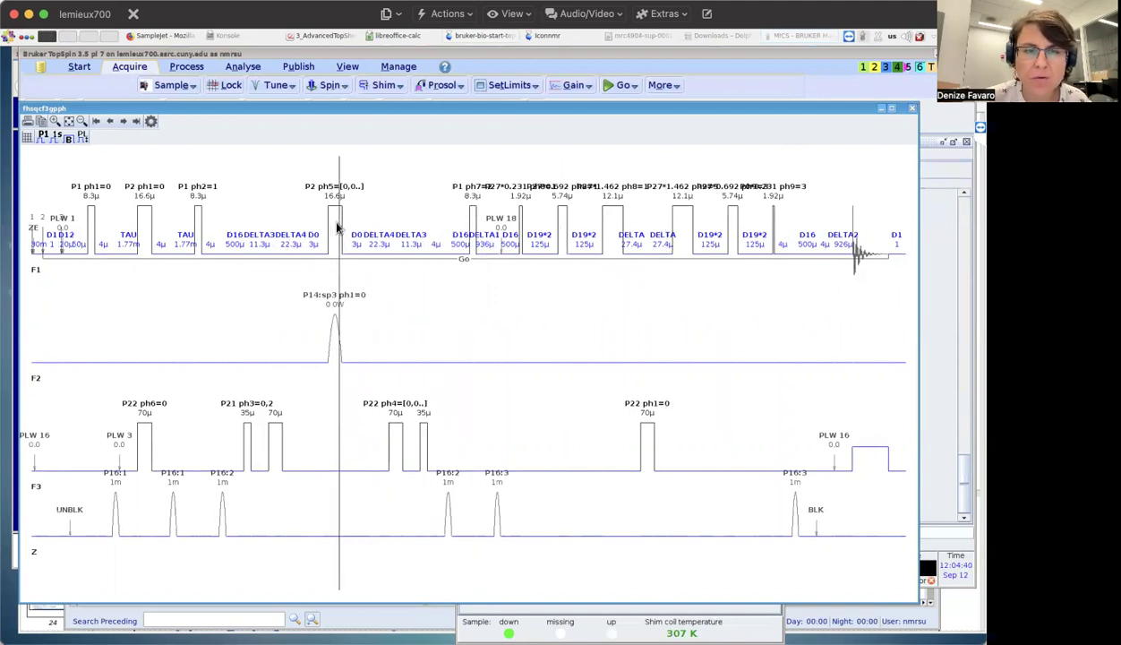
{"action": "left_click", "coordinate": [911, 109]}
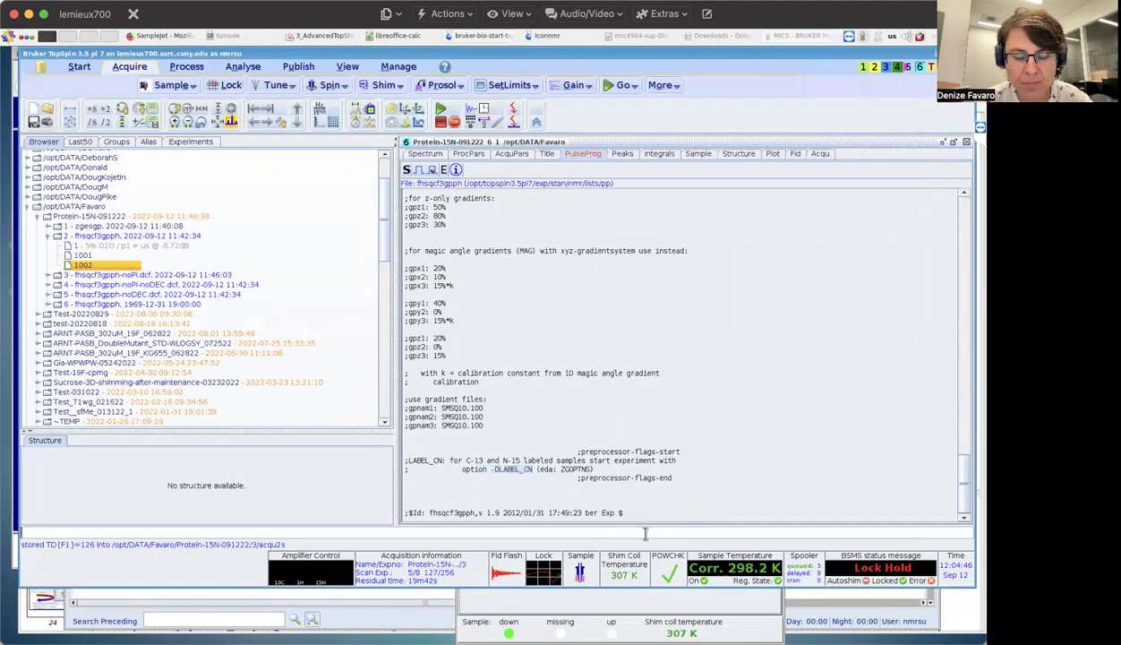
Step: Reopen the acquisition parameters with eda and confirm the ZGOPTNS value
{"action": "type", "text": "eda"}
{"action": "key", "text": "Return"}
{"action": "scroll", "coordinate": [620, 458], "scroll_direction": "down", "scroll_amount": 5}
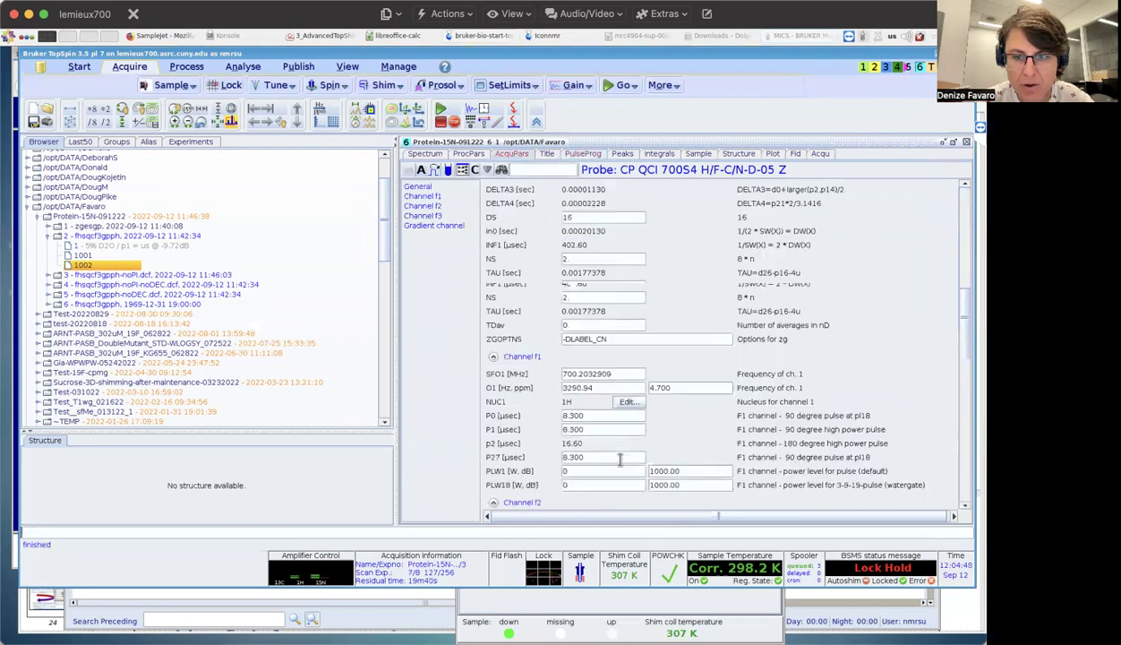
{"action": "scroll", "coordinate": [620, 452], "scroll_direction": "down", "scroll_amount": 5}
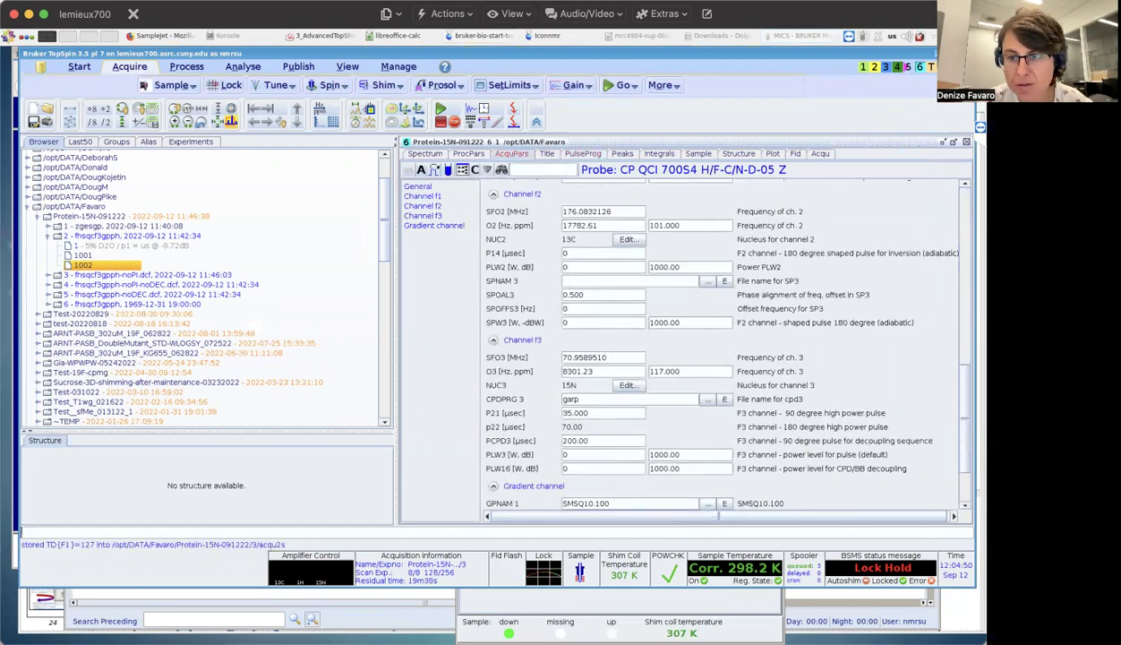
{"action": "scroll", "coordinate": [953, 401], "scroll_direction": "up", "scroll_amount": 6}
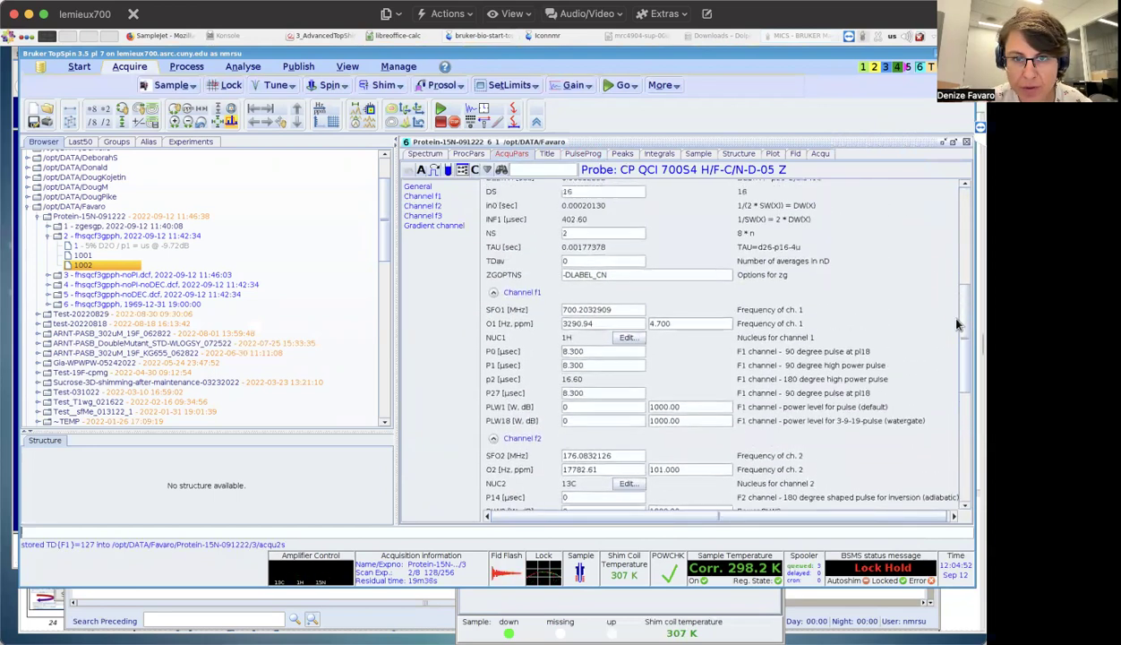
{"action": "scroll", "coordinate": [956, 324], "scroll_direction": "up", "scroll_amount": 1}
{"action": "left_click", "coordinate": [680, 287]}
{"action": "key", "text": "Return"}
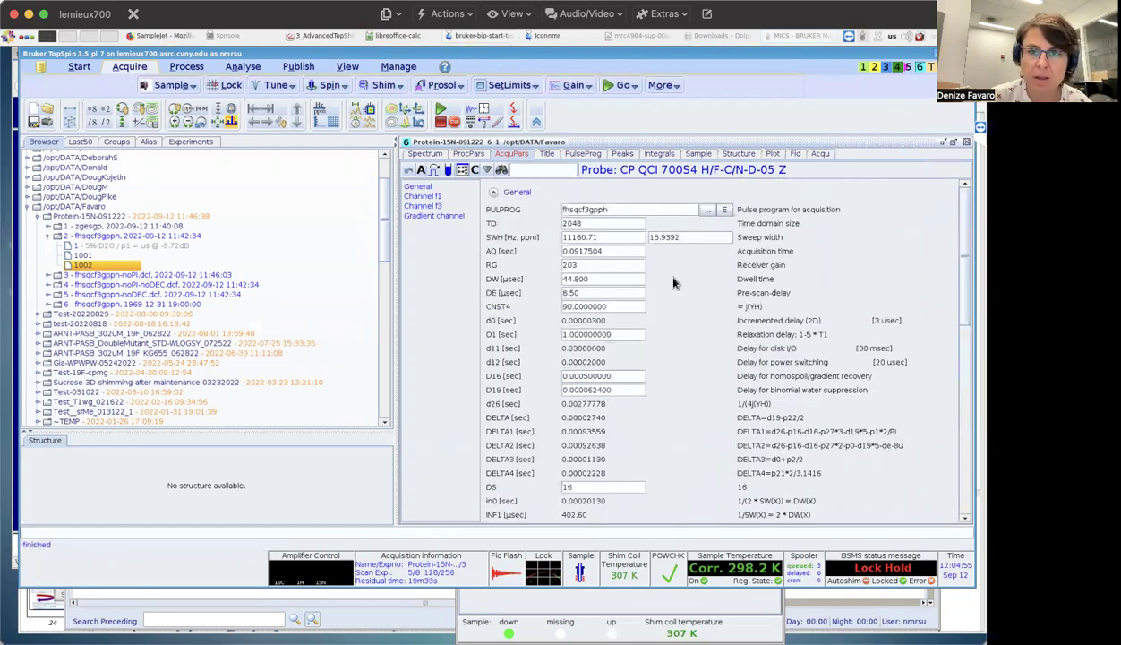
Step: View the pulse program text and its sequence diagram, closing and reopening the diagram
{"action": "left_click", "coordinate": [583, 154]}
{"action": "left_click", "coordinate": [418, 169]}
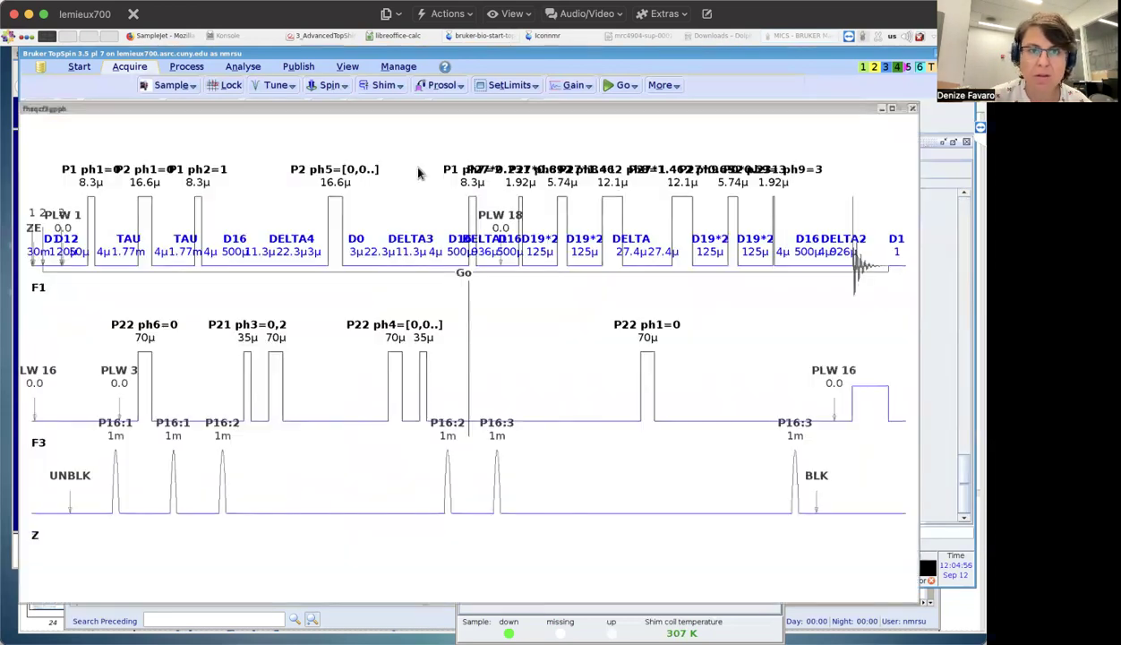
{"action": "left_click", "coordinate": [911, 109]}
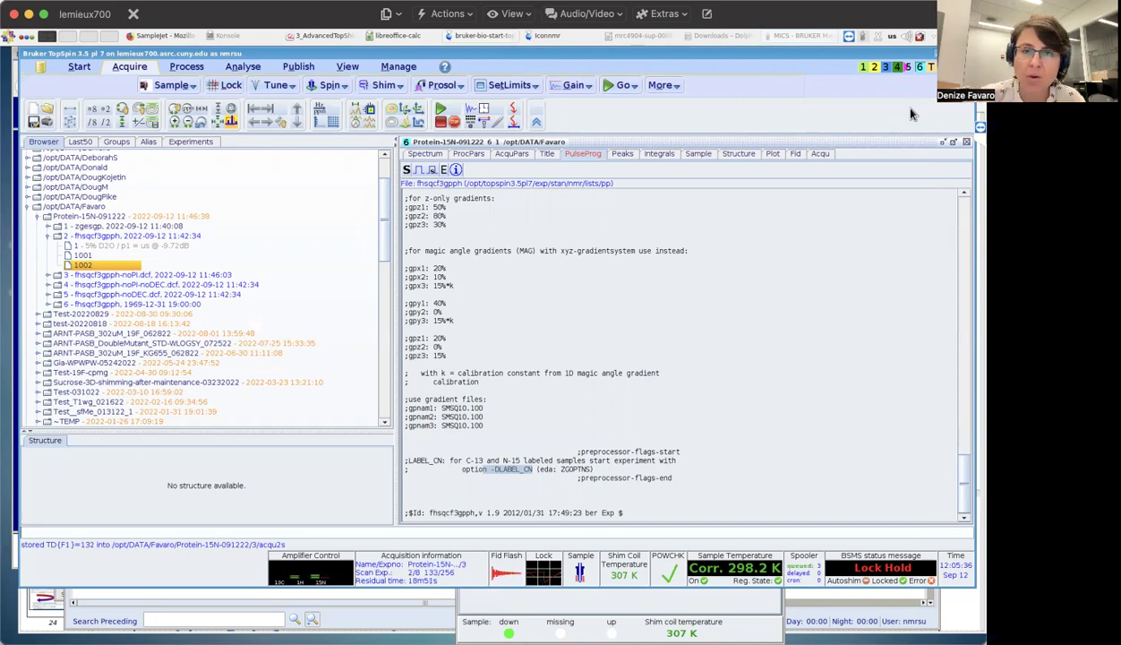
{"action": "left_click", "coordinate": [409, 170]}
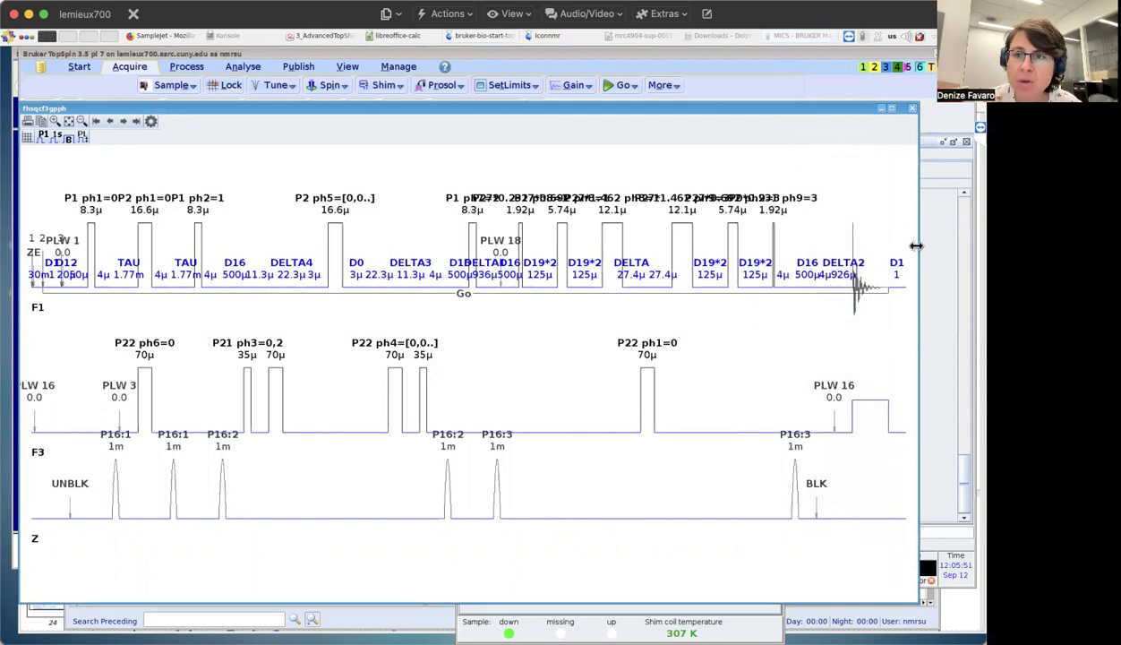
Step: Close the diagram, load experiment 3 with re 3, and zoom into the 10–8 ppm peaks
{"action": "left_click", "coordinate": [912, 108]}
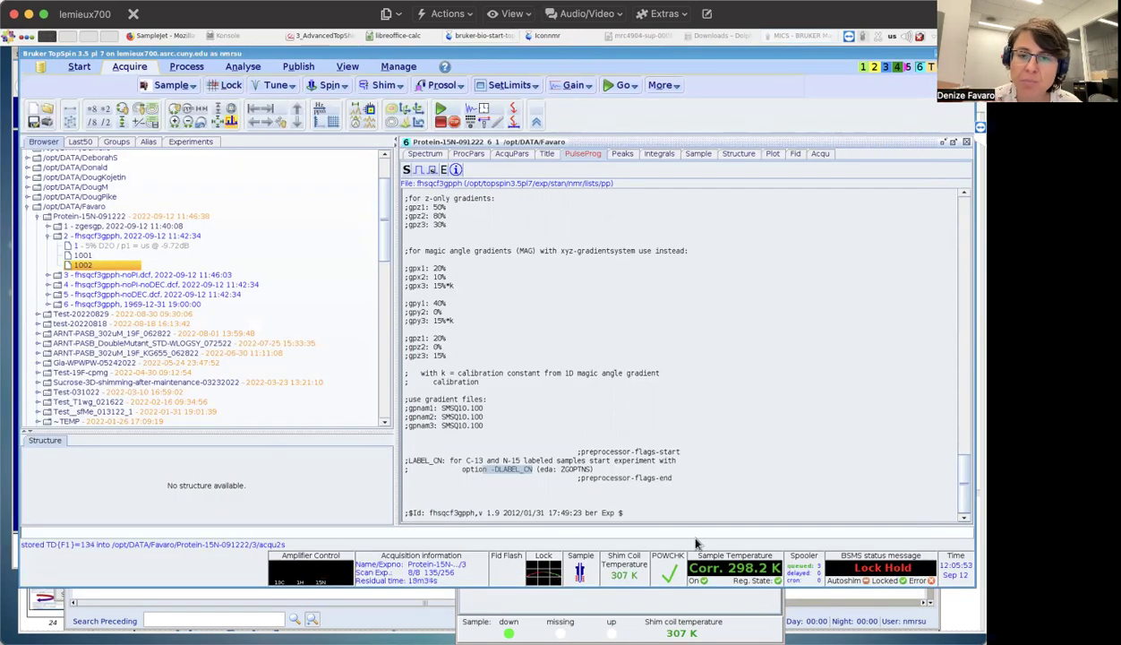
{"action": "type", "text": "re"}
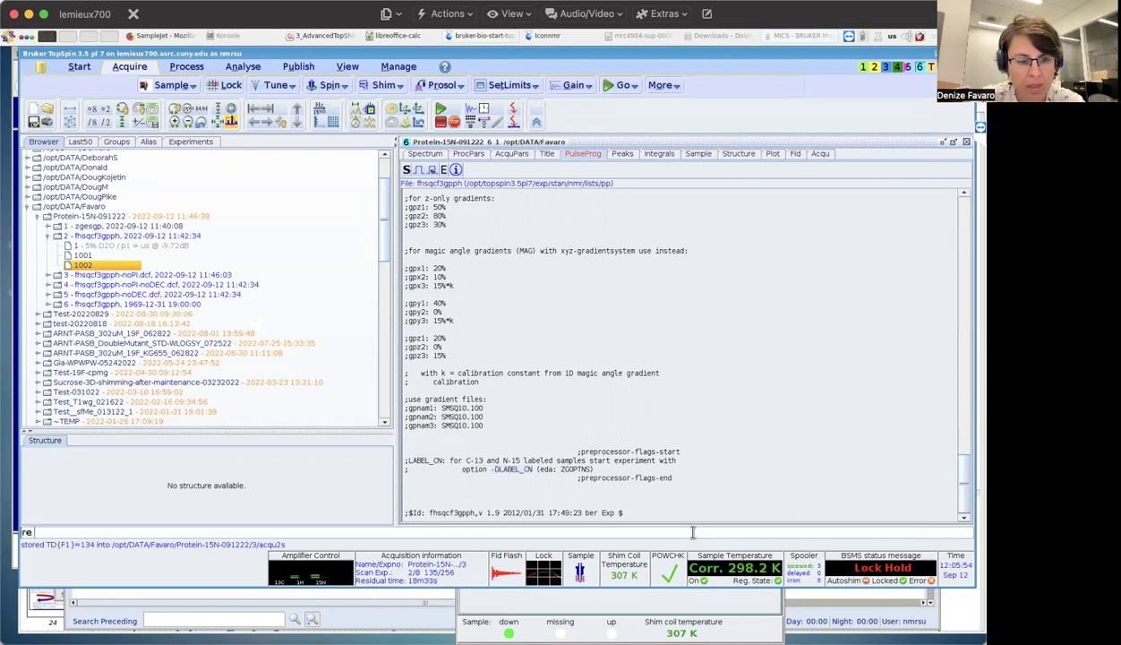
{"action": "type", "text": " 3"}
{"action": "key", "text": "Return"}
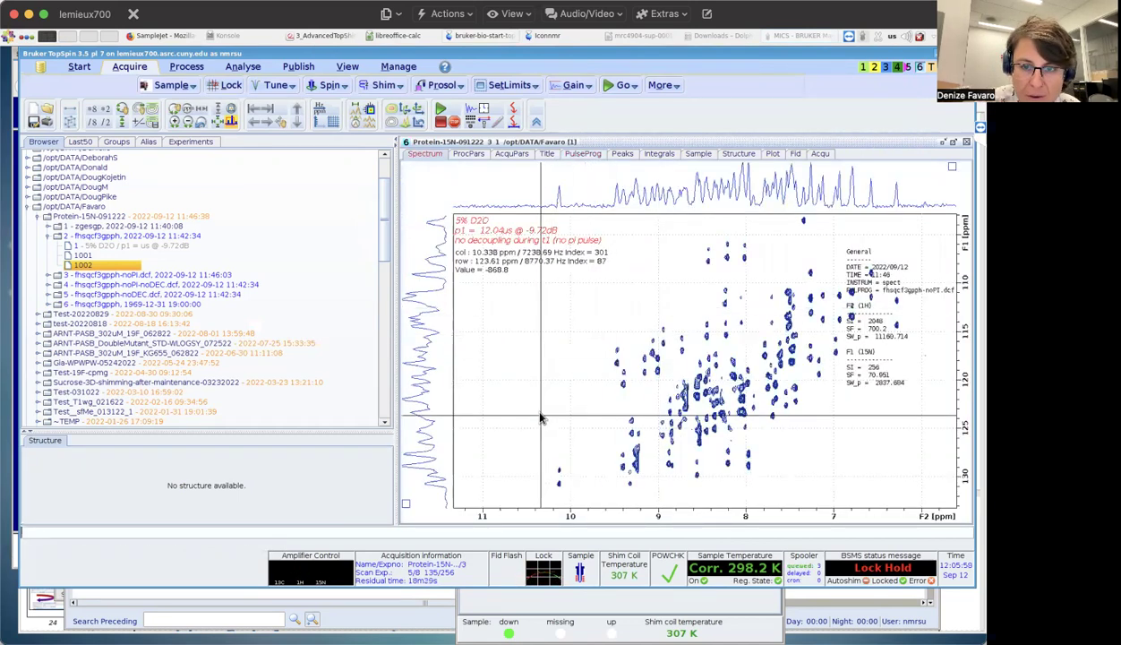
{"action": "left_click_drag", "start_coordinate": [528, 406], "coordinate": [769, 499]}
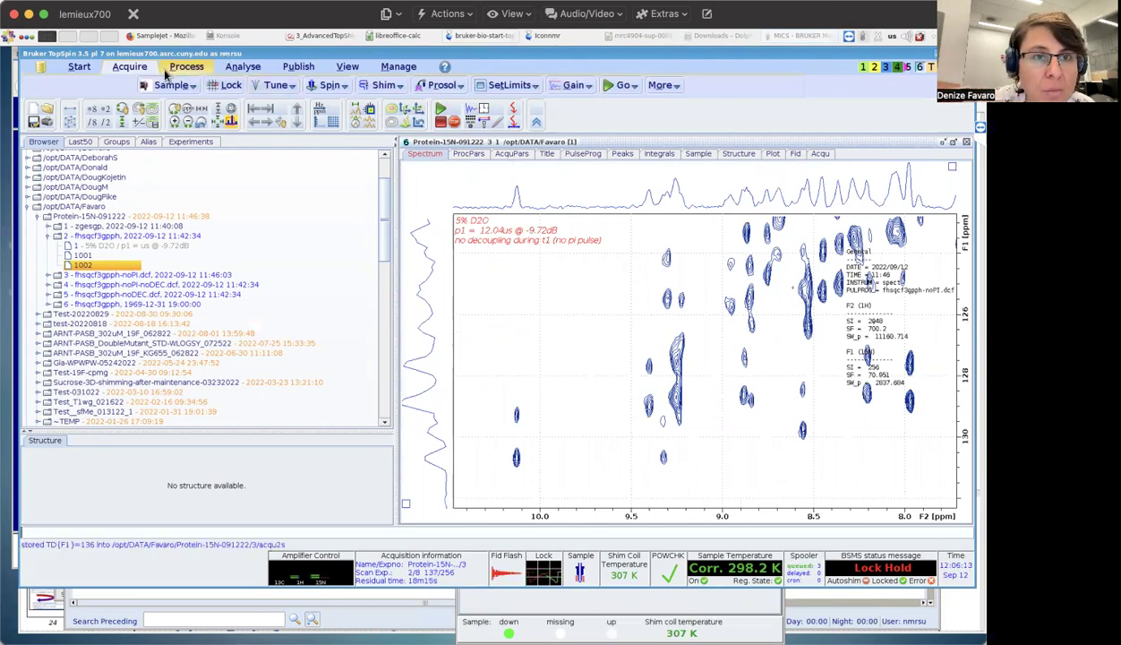
Step: Measure the doublet splitting near 10.1 ppm: about 1.427 ppm (101 Hz) in 15N
{"action": "left_click", "coordinate": [355, 114]}
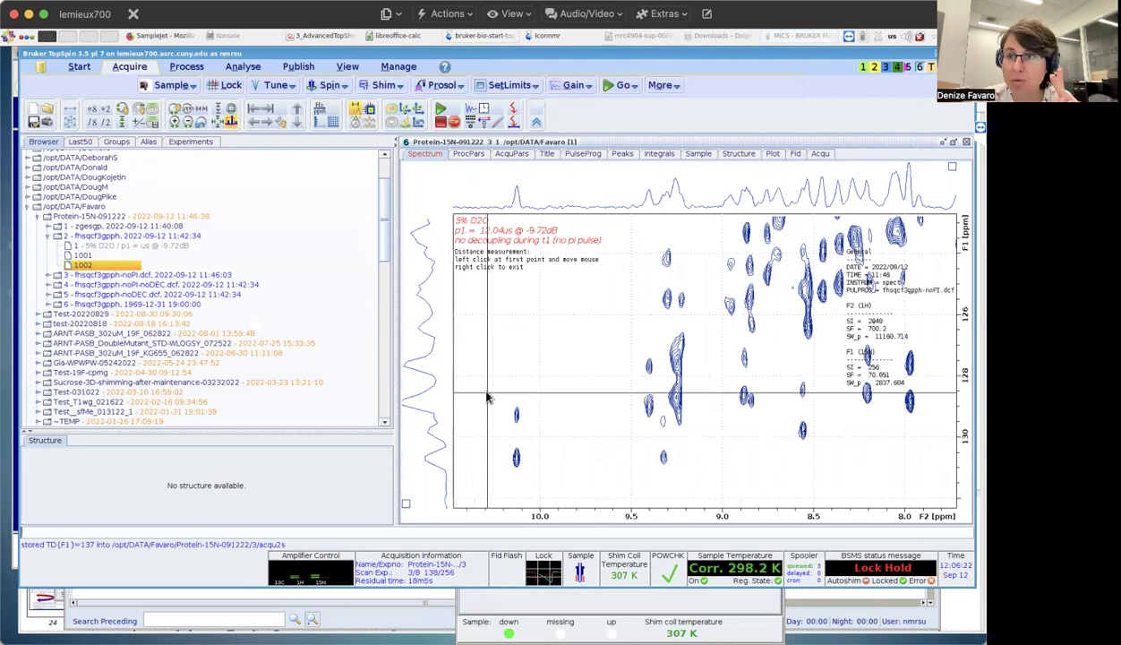
{"action": "left_click", "coordinate": [516, 460]}
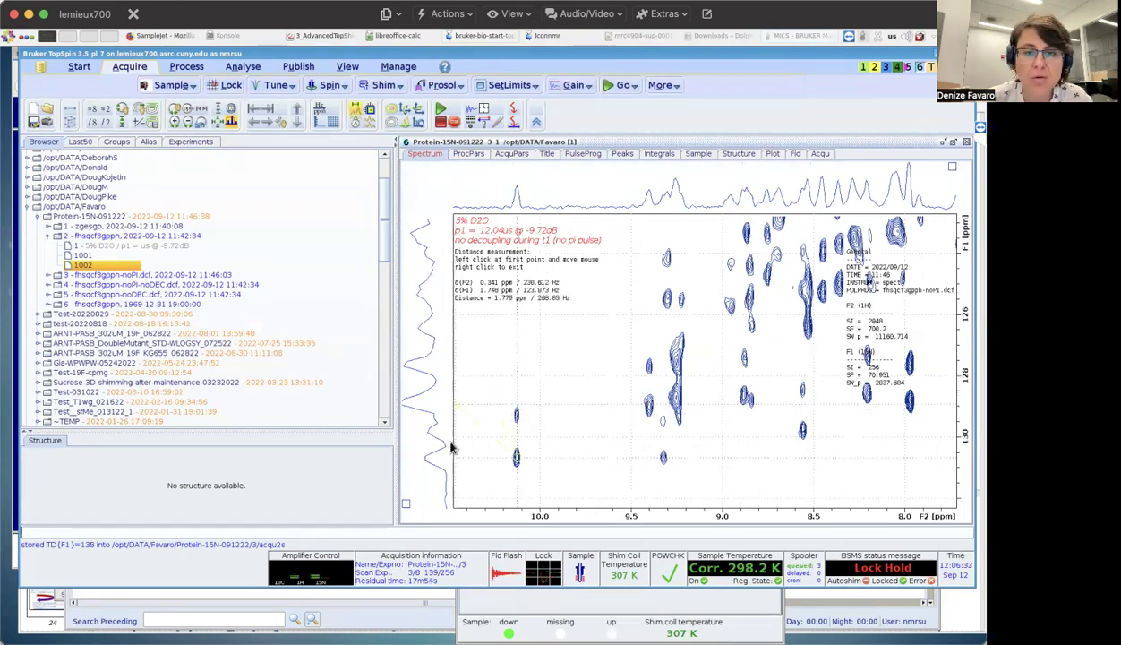
{"action": "right_click", "coordinate": [515, 432]}
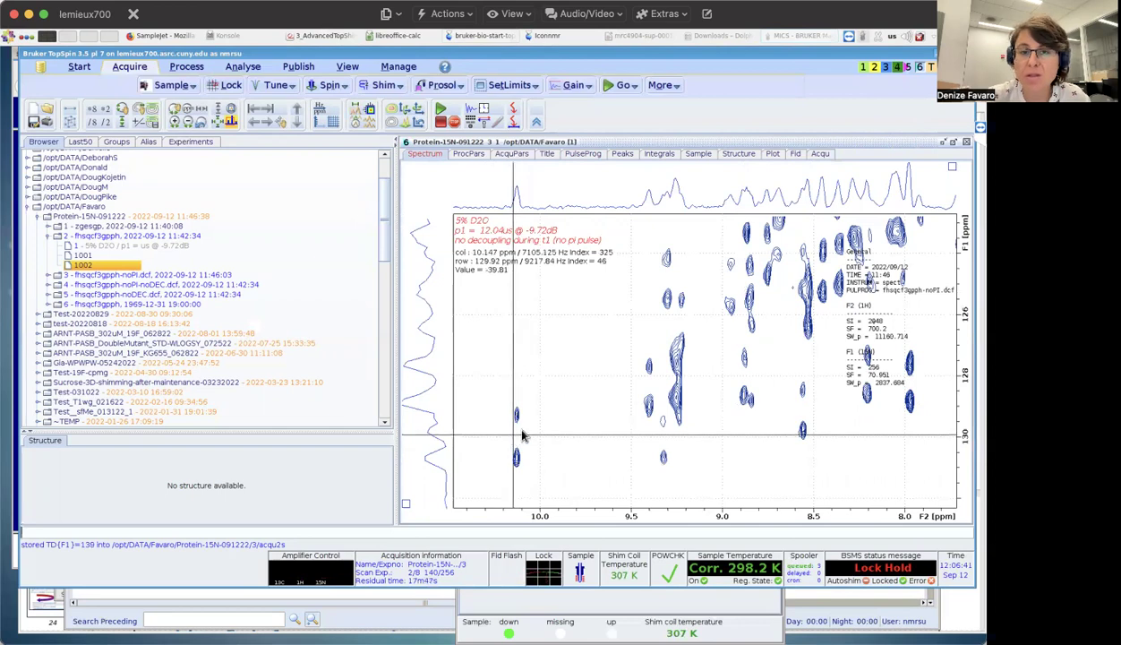
Step: Open fhsqcf3gpph-noPI.dcf in the editor and select the commented (p2 ph5) on line 79
{"action": "left_click", "coordinate": [589, 158]}
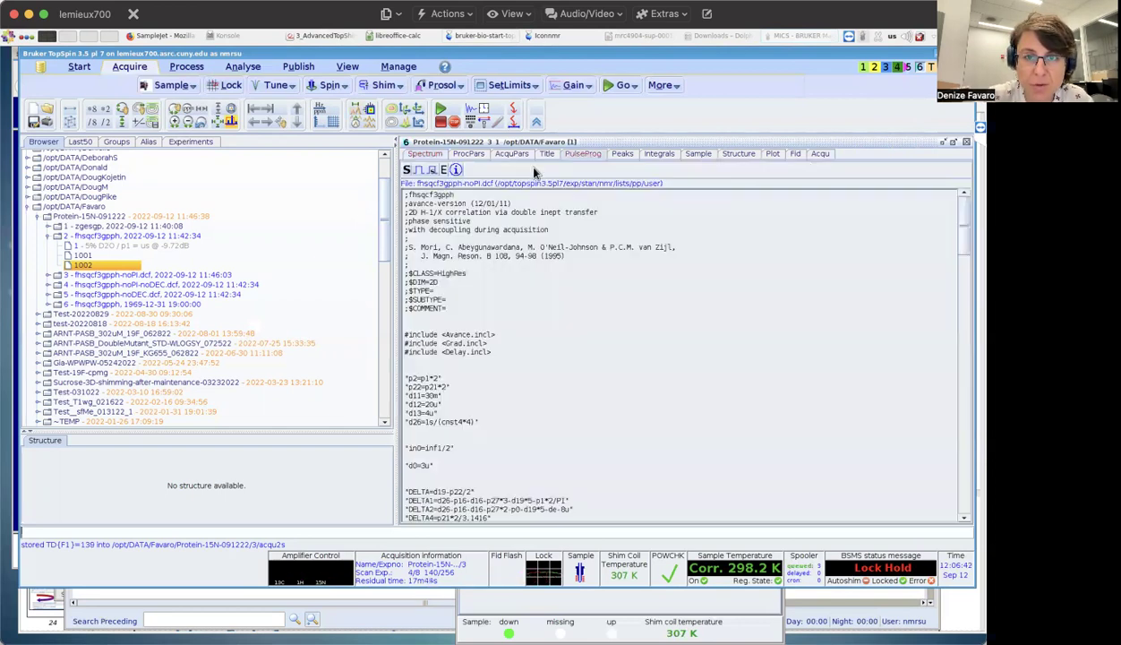
{"action": "left_click", "coordinate": [443, 171]}
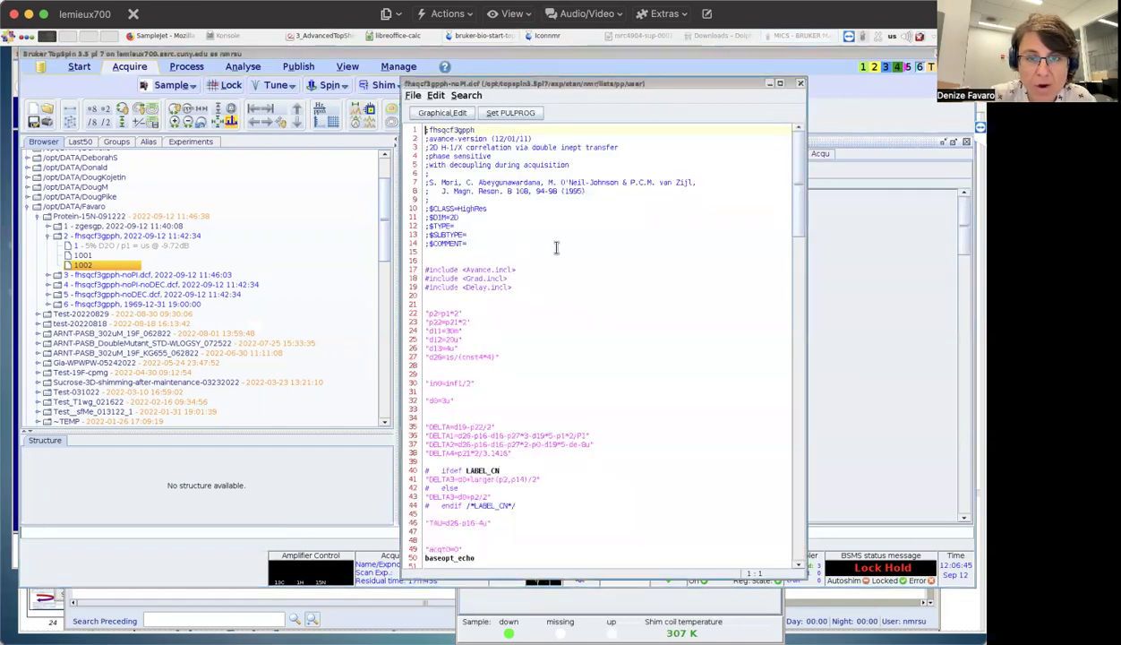
{"action": "left_click_drag", "start_coordinate": [800, 193], "coordinate": [799, 303]}
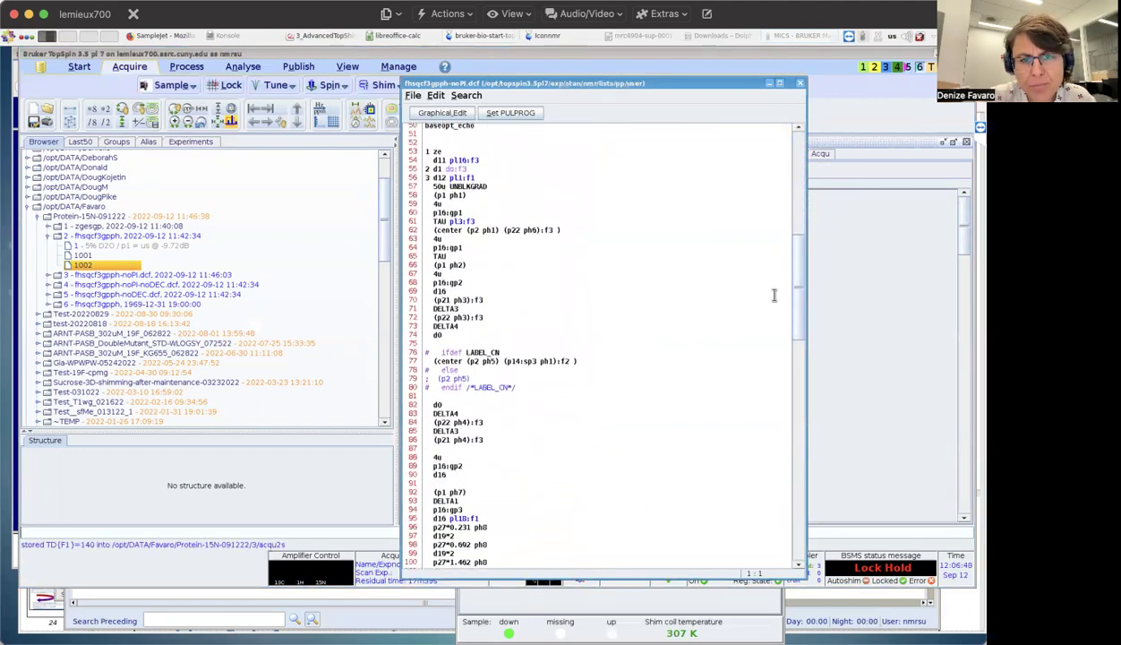
{"action": "left_click", "coordinate": [440, 379]}
{"action": "left_click_drag", "start_coordinate": [440, 379], "coordinate": [471, 379]}
Step: View the pulse program as a sequence diagram, then close the diagram and editor
{"action": "left_click", "coordinate": [443, 112]}
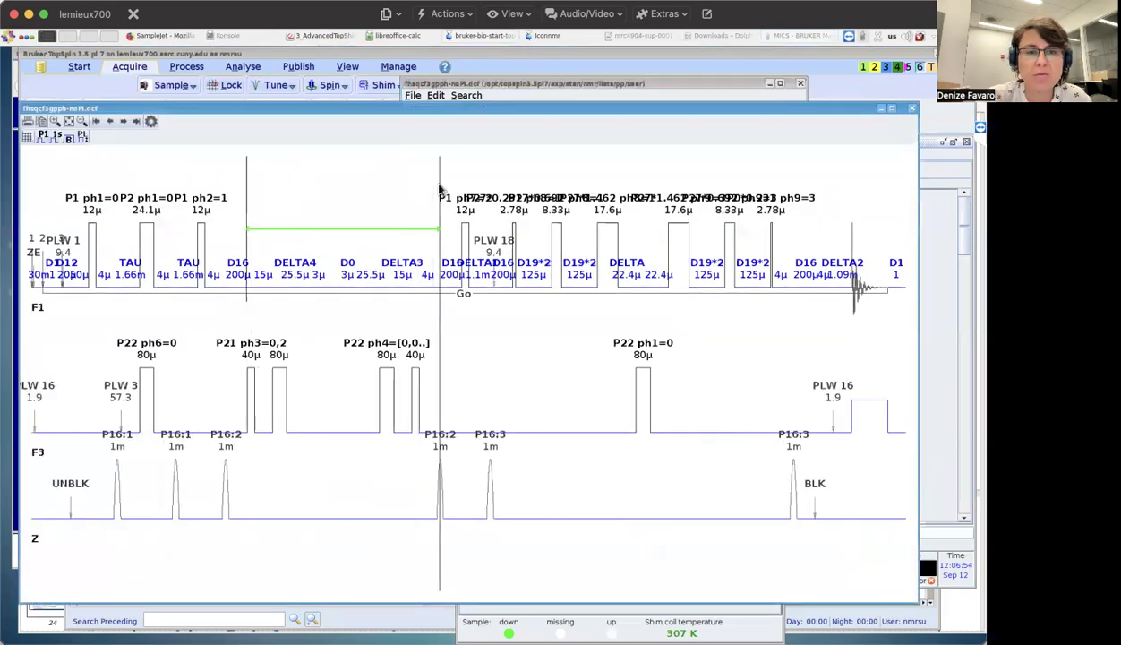
{"action": "scroll", "coordinate": [413, 230], "scroll_direction": "up", "scroll_amount": 3}
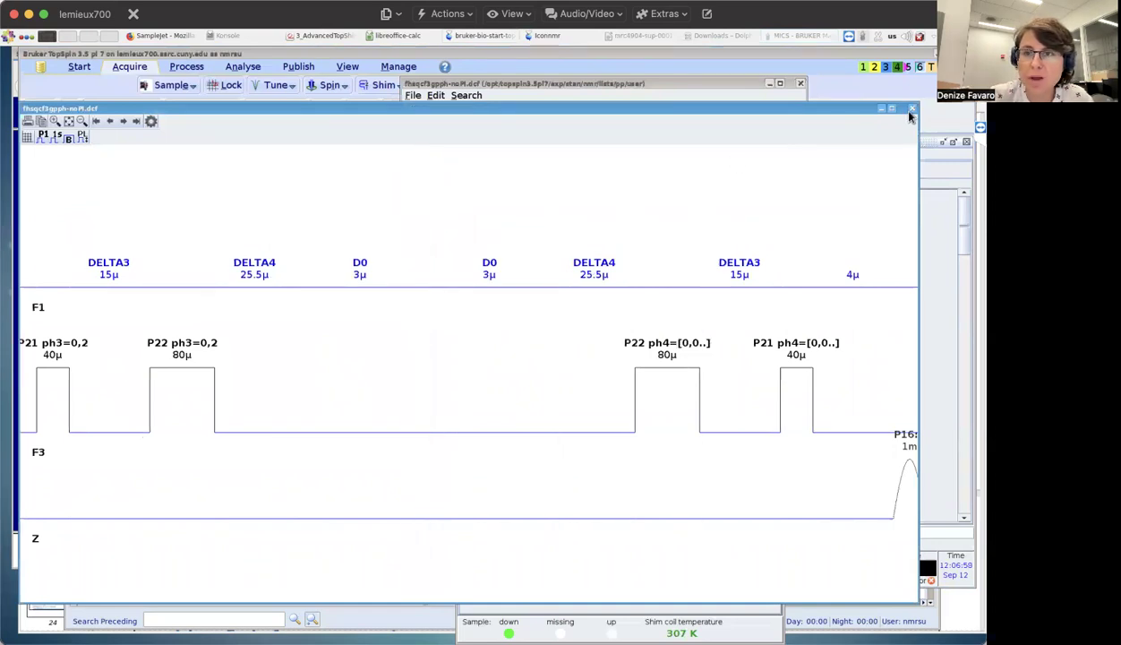
{"action": "left_click", "coordinate": [882, 108]}
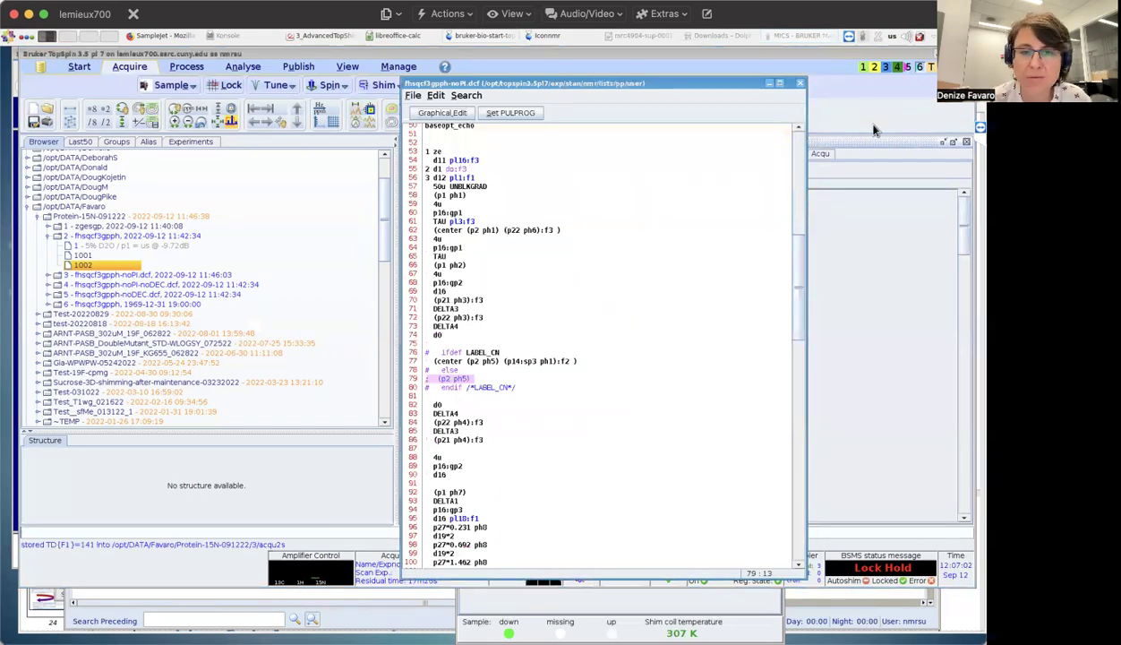
{"action": "left_click", "coordinate": [801, 83]}
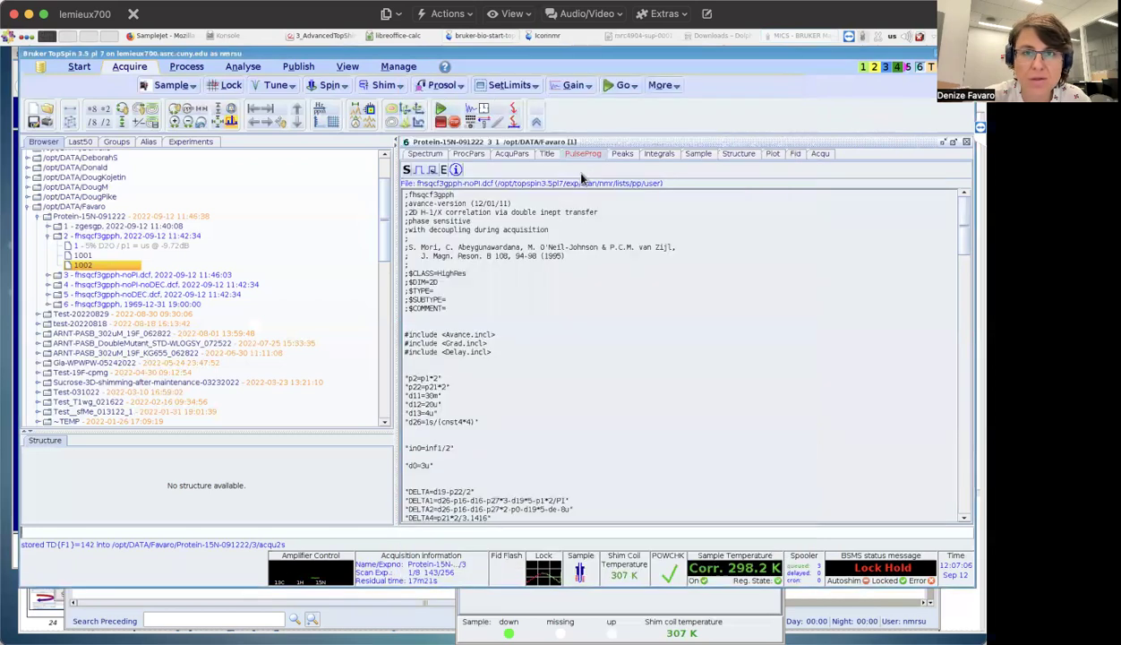
Step: Zoom to 8.65–7.9 ppm and measure the 8.2 ppm doublet splitting: about 1.27 ppm (~90 Hz) in F1
{"action": "left_click", "coordinate": [425, 153]}
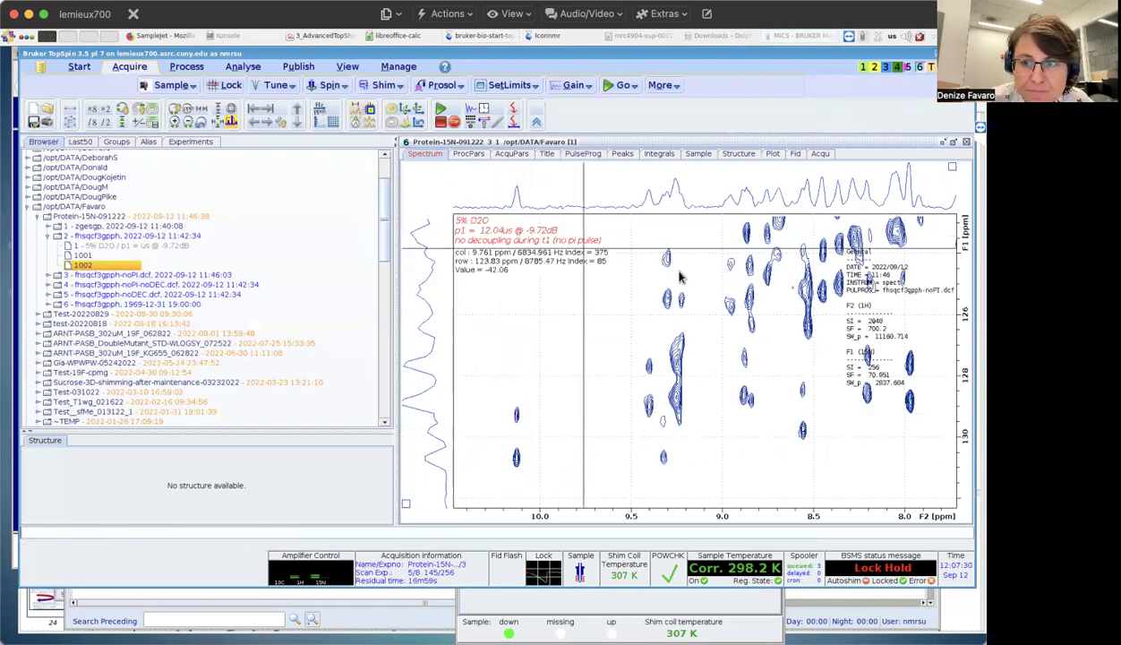
{"action": "left_click_drag", "start_coordinate": [786, 342], "coordinate": [922, 427]}
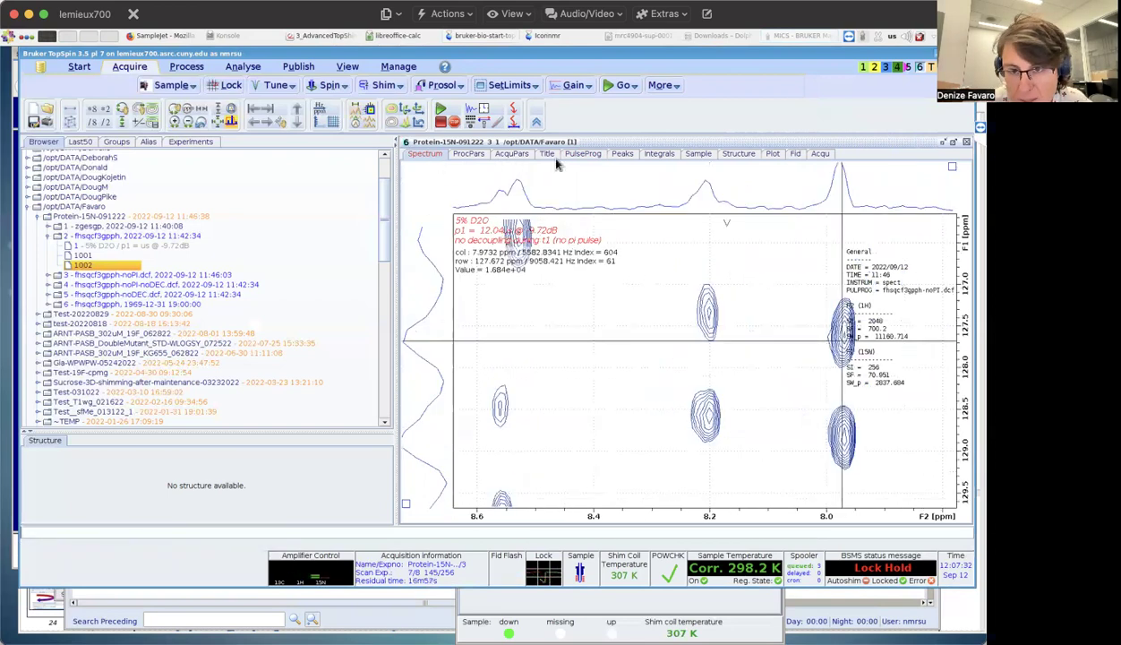
{"action": "left_click", "coordinate": [356, 111]}
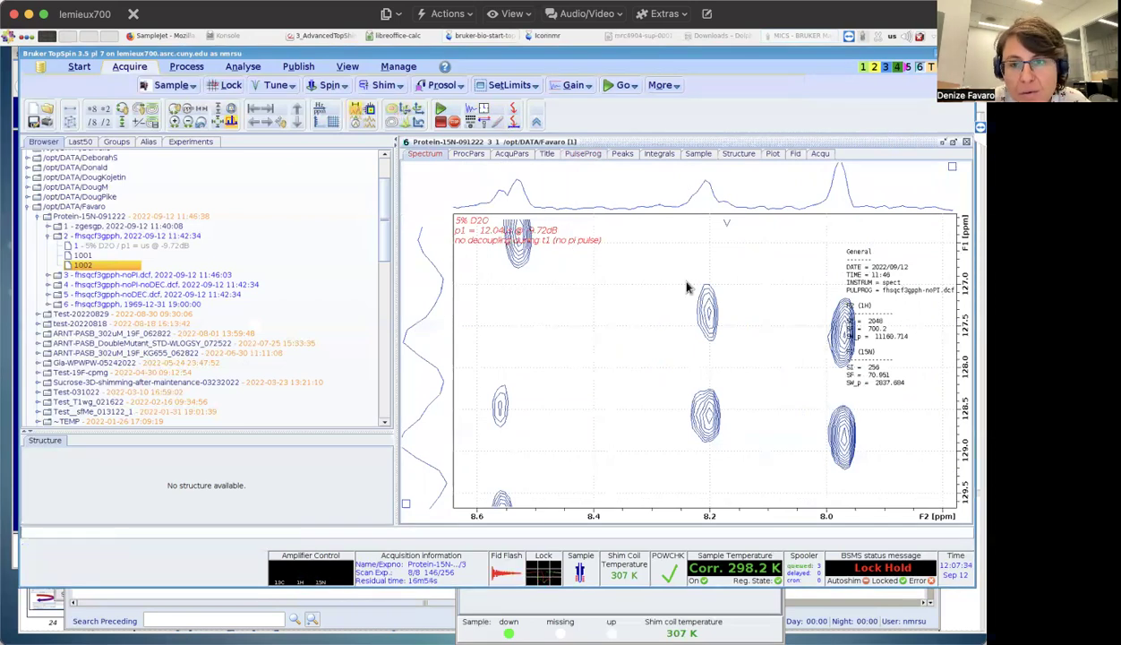
{"action": "left_click", "coordinate": [846, 340]}
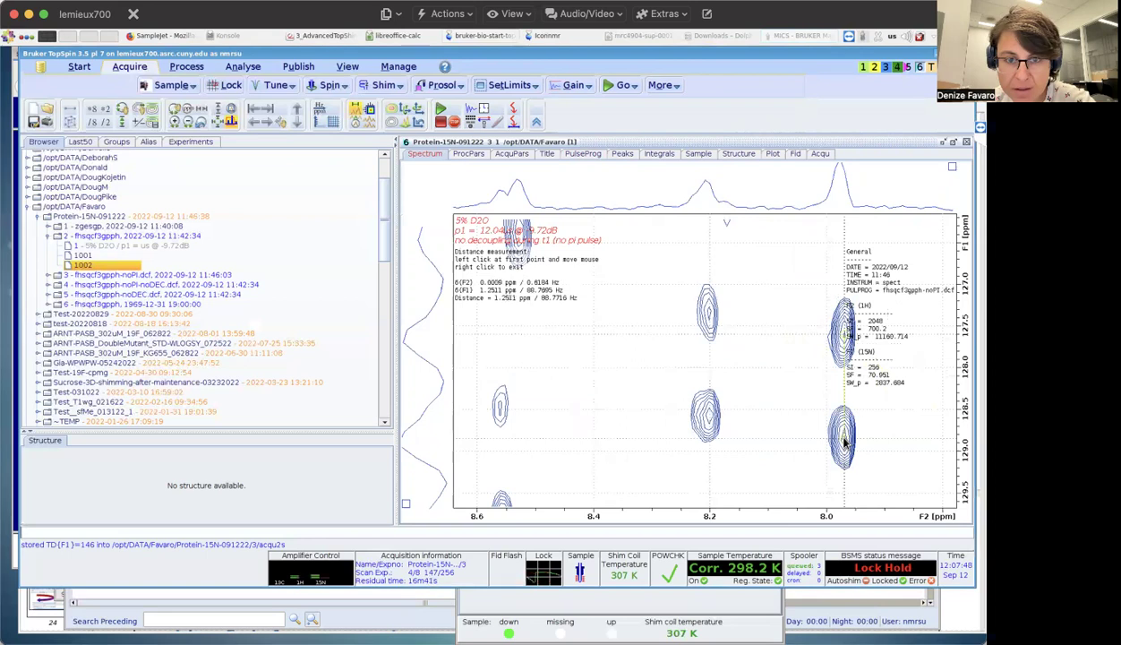
{"action": "left_click", "coordinate": [707, 311]}
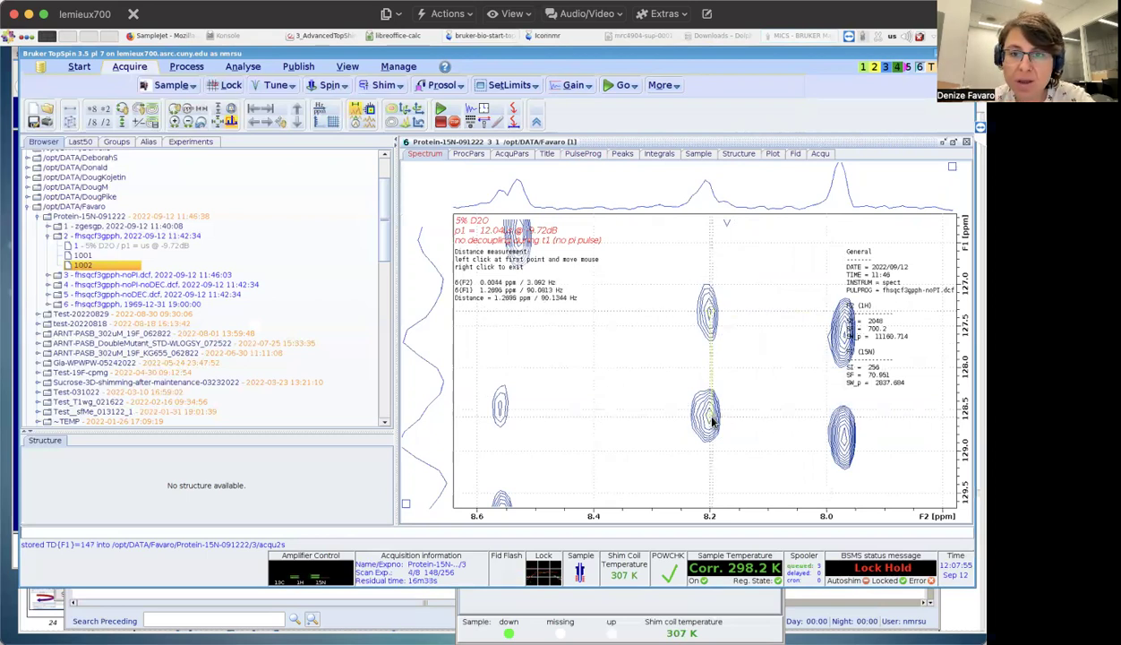
{"action": "right_click", "coordinate": [418, 211]}
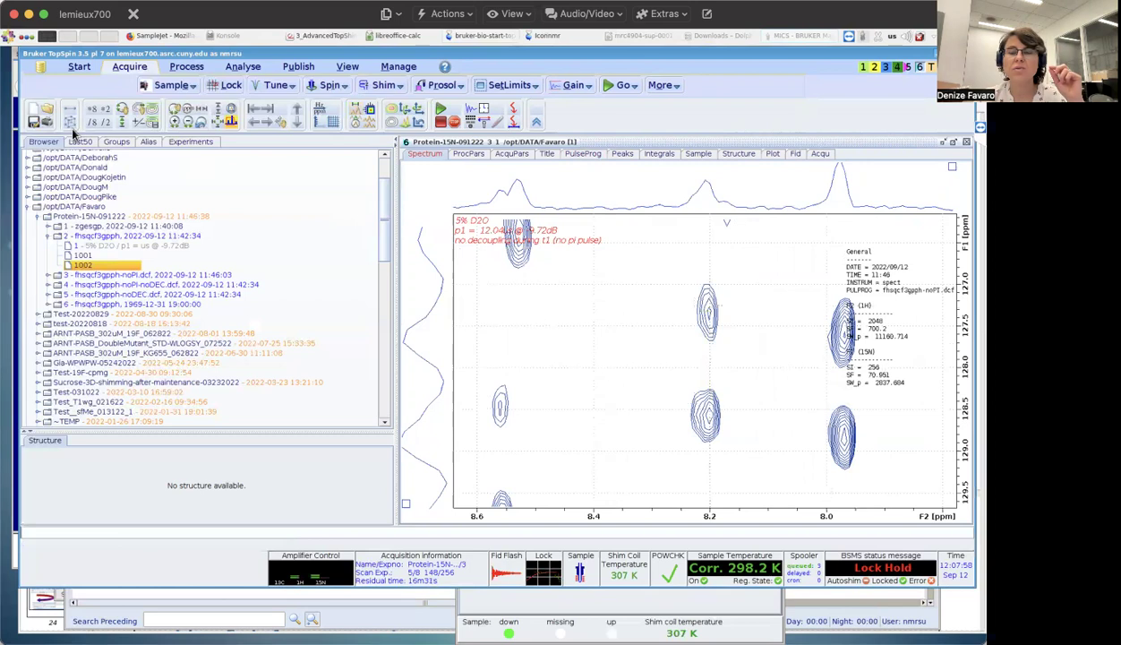
Step: From the full spectrum, zoom into the 10.9–6.6 ppm amide region
{"action": "left_click", "coordinate": [215, 125]}
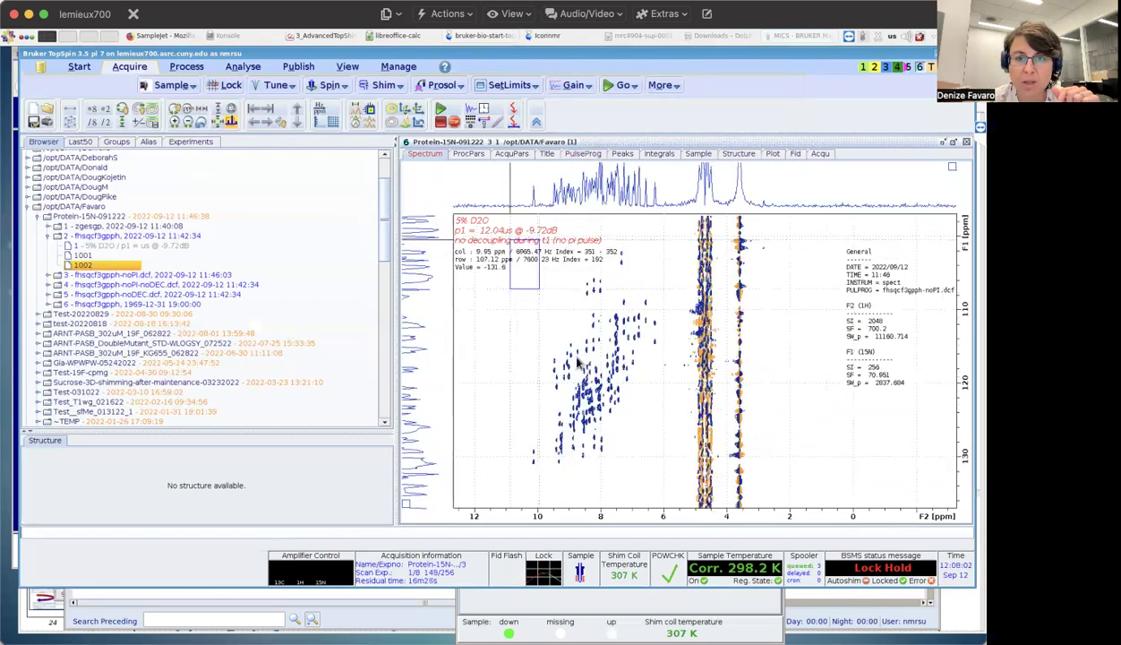
{"action": "left_click_drag", "start_coordinate": [577, 361], "coordinate": [667, 477]}
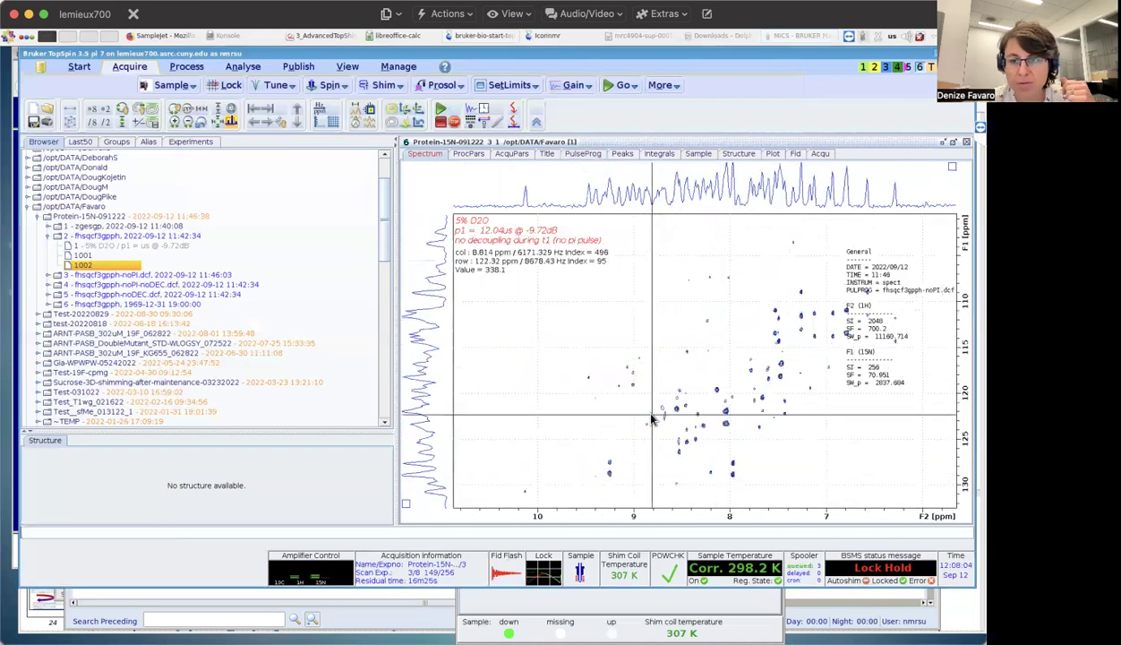
{"action": "scroll", "coordinate": [652, 418], "scroll_direction": "down", "scroll_amount": 2}
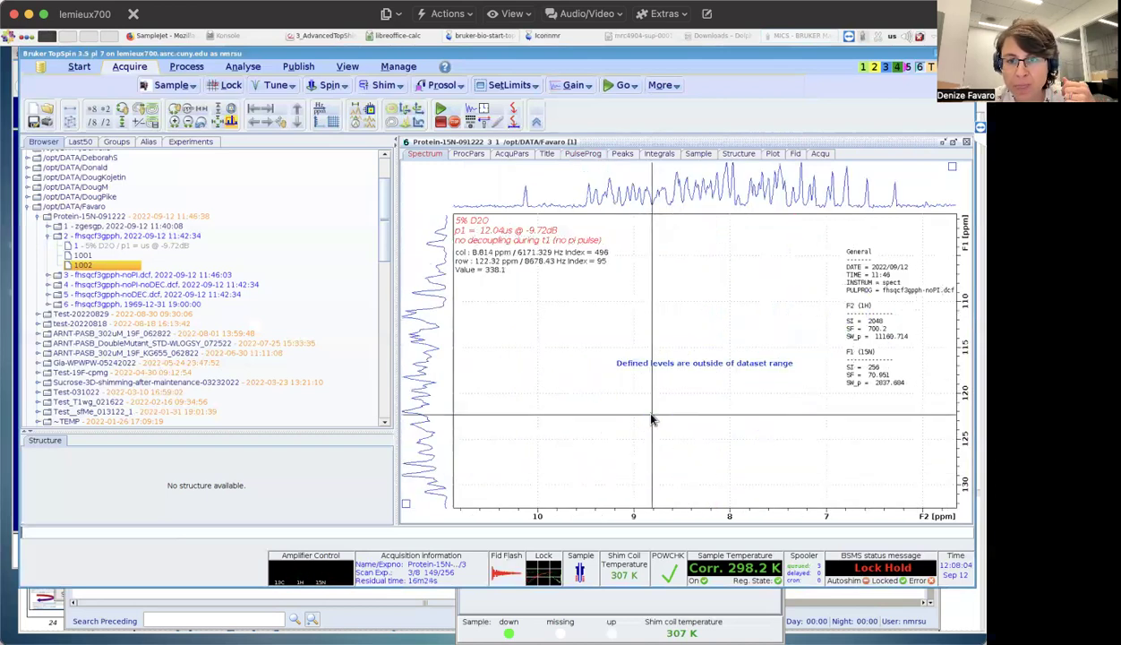
Step: Double the contour intensity twice, halve it twice, then restore the full 12–0 ppm view
{"action": "left_click", "coordinate": [103, 111]}
{"action": "left_click", "coordinate": [98, 111]}
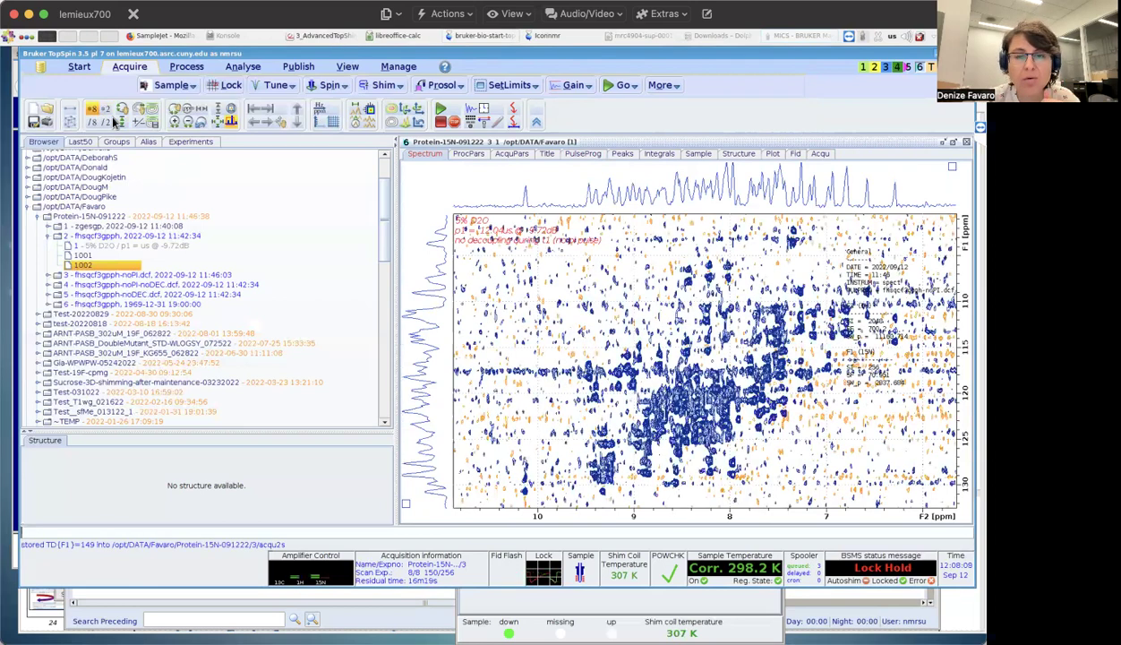
{"action": "left_click", "coordinate": [105, 125]}
{"action": "left_click", "coordinate": [104, 125]}
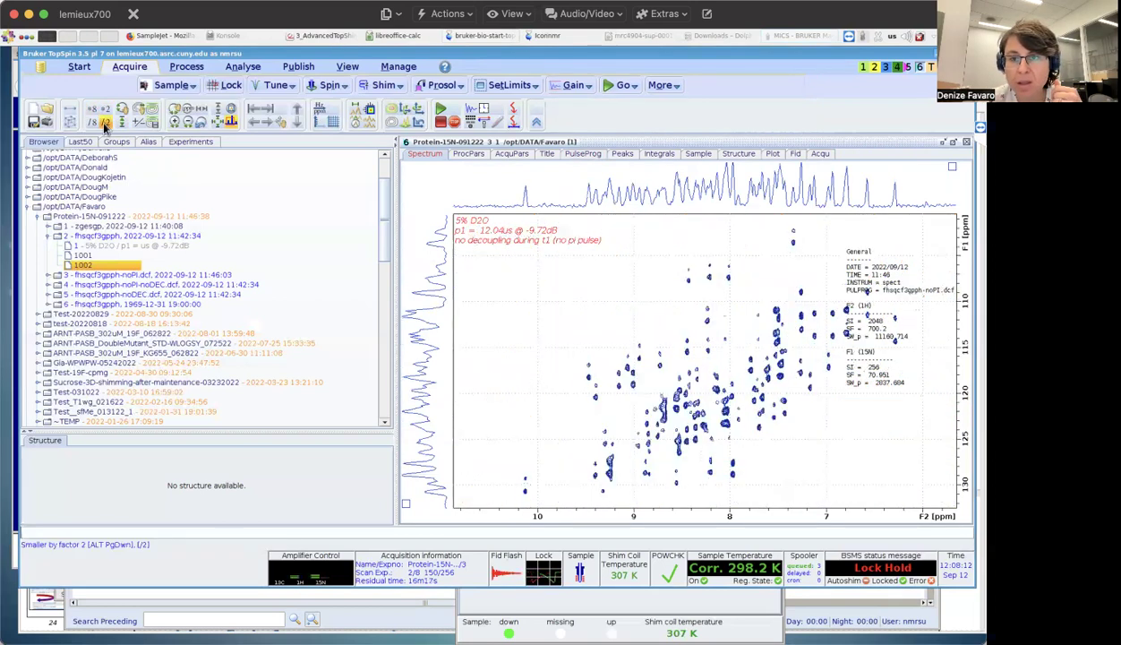
{"action": "left_click", "coordinate": [219, 126]}
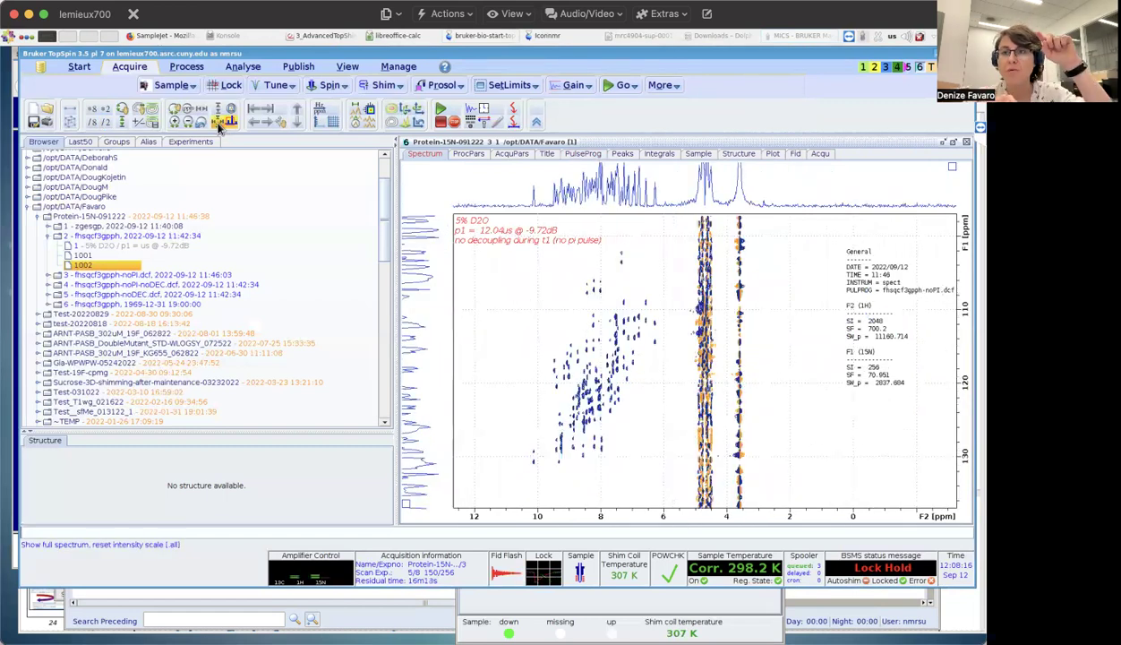